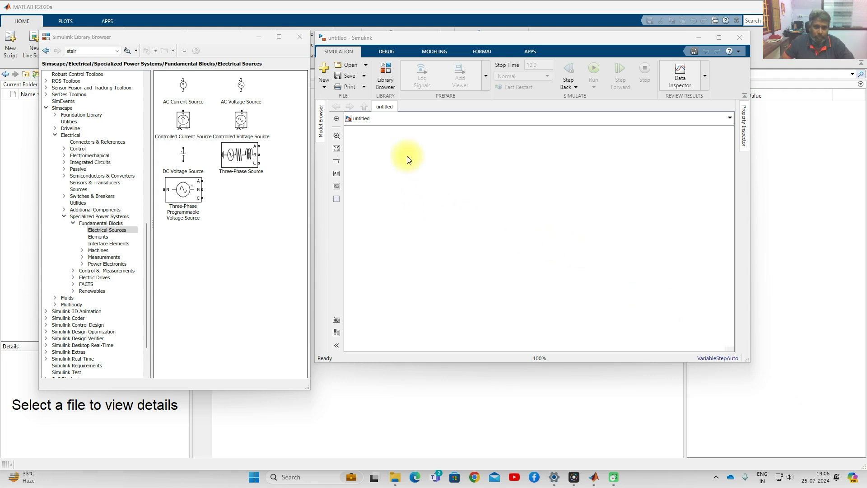
- Open the Simulink library Simscape/Electrical/Specialized Power Systems/Fundamental Blocks/Electrical Sources
{"action": "left_click", "coordinate": [387, 80]}
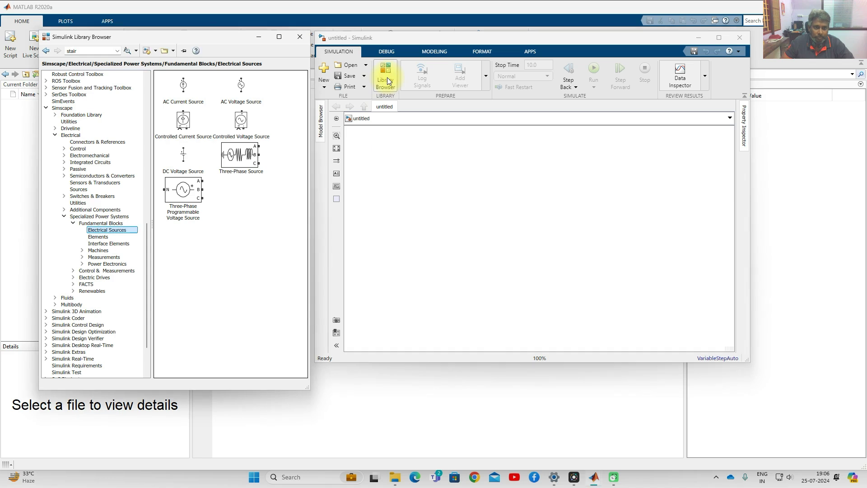
{"action": "scroll", "coordinate": [59, 148], "scroll_direction": "up", "scroll_amount": 2}
{"action": "left_click", "coordinate": [59, 149]}
{"action": "left_click", "coordinate": [47, 148]}
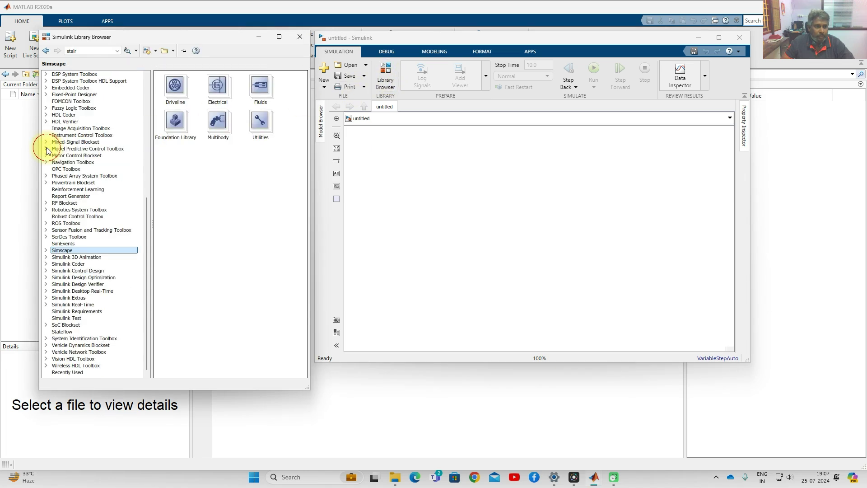
{"action": "left_click", "coordinate": [46, 250]}
{"action": "scroll", "coordinate": [63, 240], "scroll_direction": "down", "scroll_amount": 1}
{"action": "scroll", "coordinate": [63, 235], "scroll_direction": "down", "scroll_amount": 1}
{"action": "left_click", "coordinate": [65, 236]}
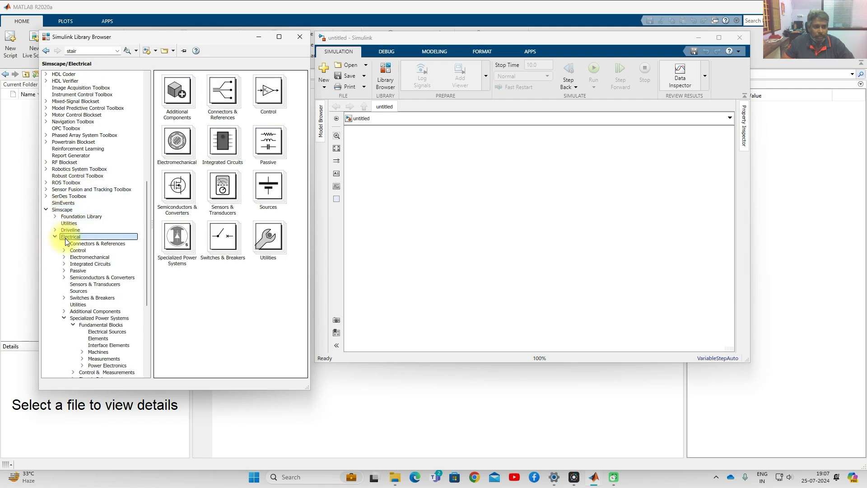
{"action": "scroll", "coordinate": [77, 236], "scroll_direction": "down", "scroll_amount": 3}
{"action": "left_click", "coordinate": [82, 257]}
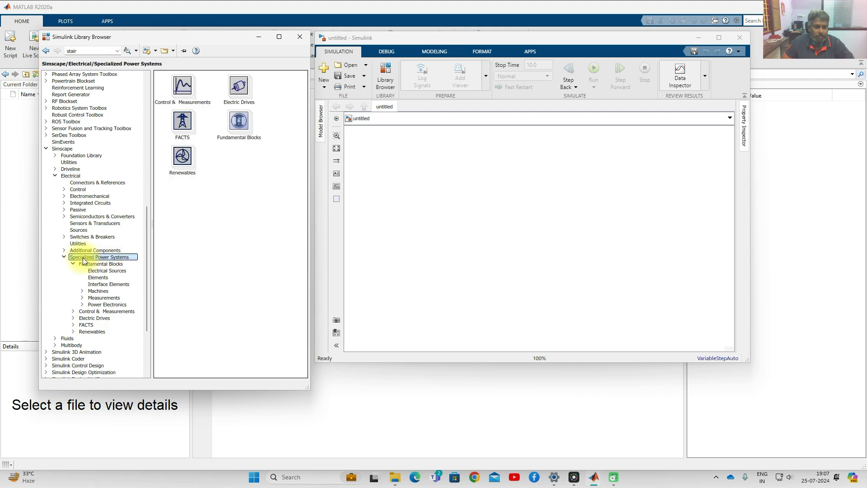
{"action": "scroll", "coordinate": [95, 267], "scroll_direction": "down", "scroll_amount": 2}
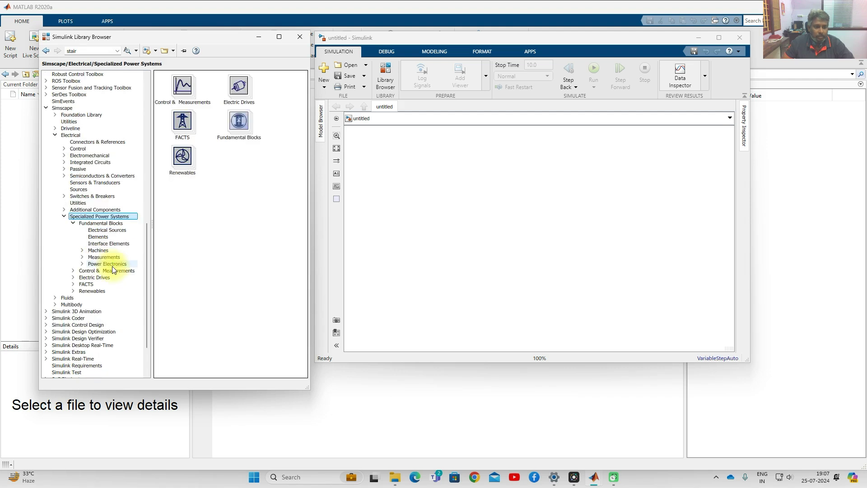
{"action": "left_click", "coordinate": [103, 231]}
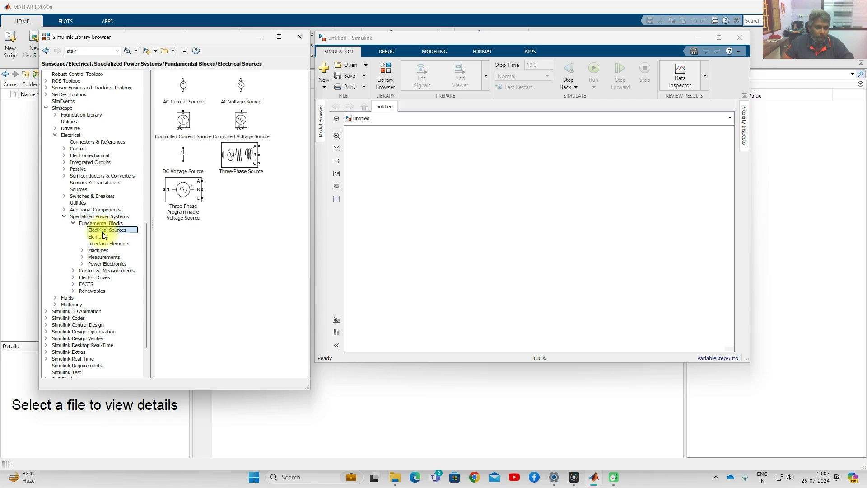
- Add a Controlled Voltage Source block from the Electrical Sources library to the empty model
{"action": "left_click", "coordinate": [184, 132]}
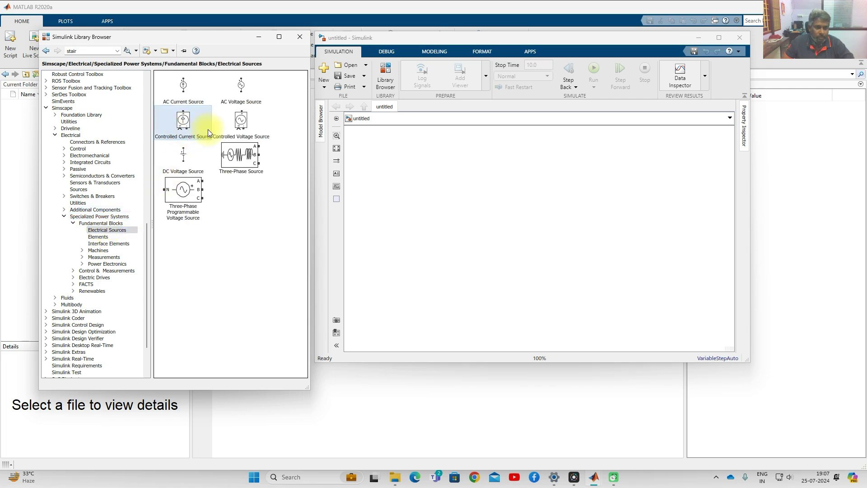
{"action": "left_click", "coordinate": [251, 132]}
{"action": "left_click", "coordinate": [189, 127]}
{"action": "left_click", "coordinate": [242, 128]}
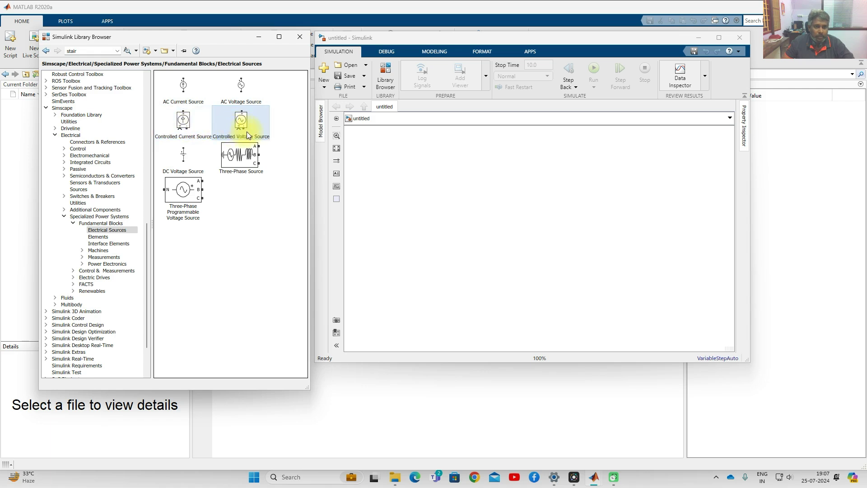
{"action": "left_click", "coordinate": [176, 127]}
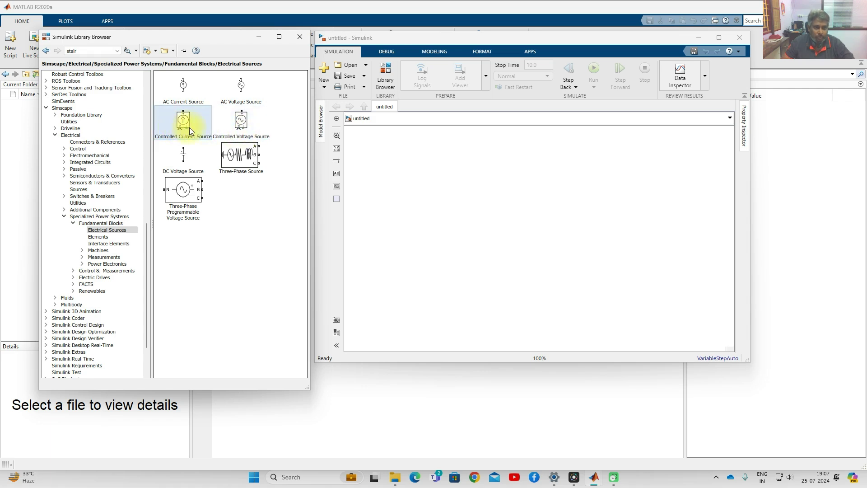
{"action": "left_click", "coordinate": [248, 128]}
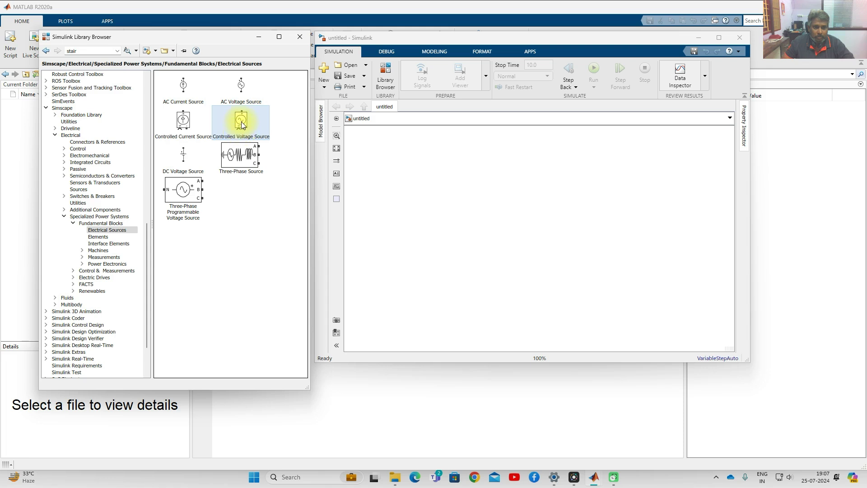
{"action": "left_click_drag", "start_coordinate": [246, 119], "coordinate": [418, 183]}
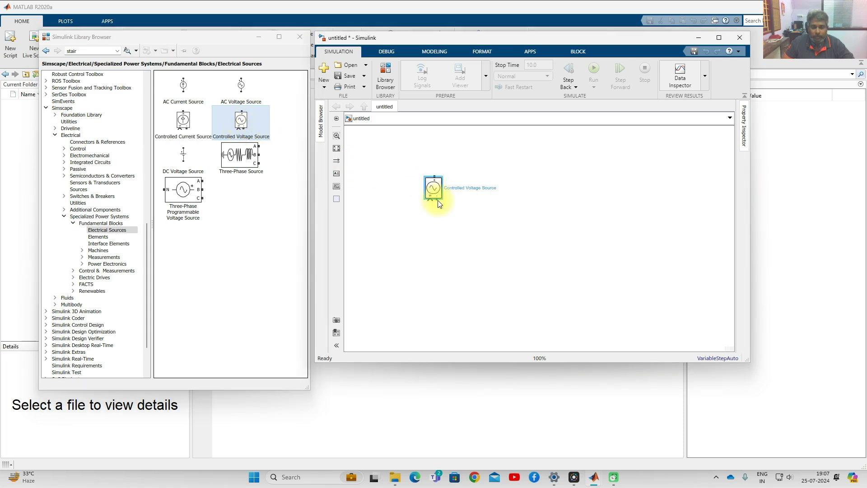
{"action": "left_click", "coordinate": [439, 199]}
{"action": "mouse_move", "coordinate": [440, 200]}
{"action": "left_mouse_down"}
{"action": "mouse_move", "coordinate": [454, 221]}
{"action": "mouse_move", "coordinate": [449, 230]}
{"action": "mouse_move", "coordinate": [447, 210]}
{"action": "left_mouse_up"}
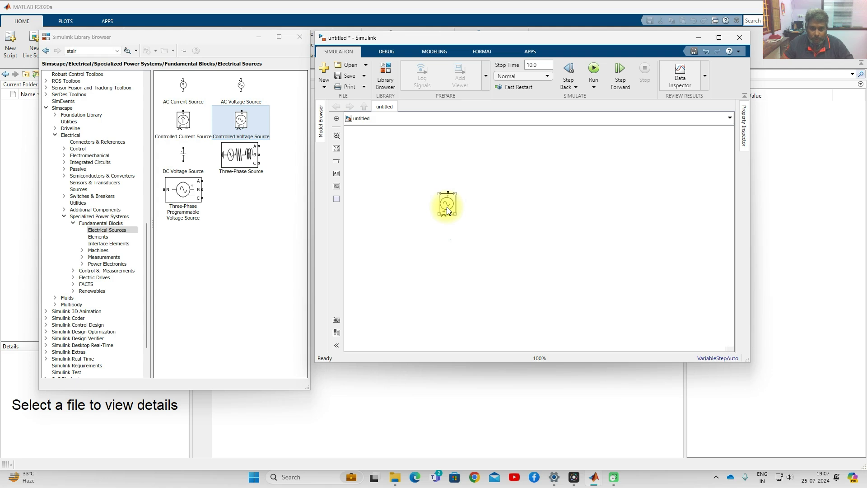
{"action": "left_click", "coordinate": [456, 225]}
- Examine the Controlled Voltage Source's initialization parameters for both the AC and DC source types, and accept the dialog with source type AC
{"action": "double_click", "coordinate": [447, 204]}
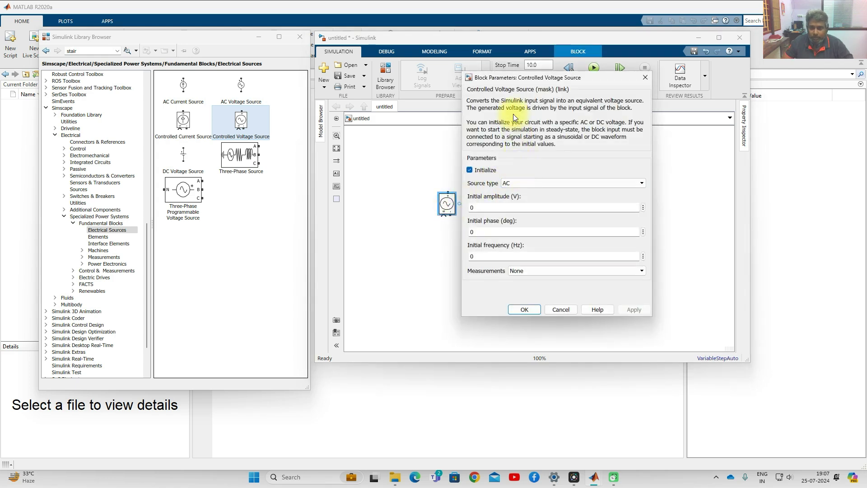
{"action": "left_click_drag", "start_coordinate": [520, 81], "coordinate": [506, 71]}
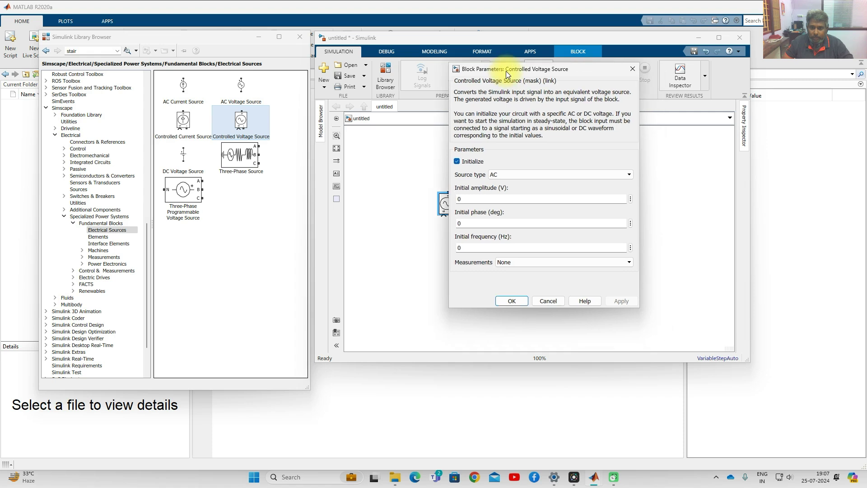
{"action": "left_click", "coordinate": [500, 176]}
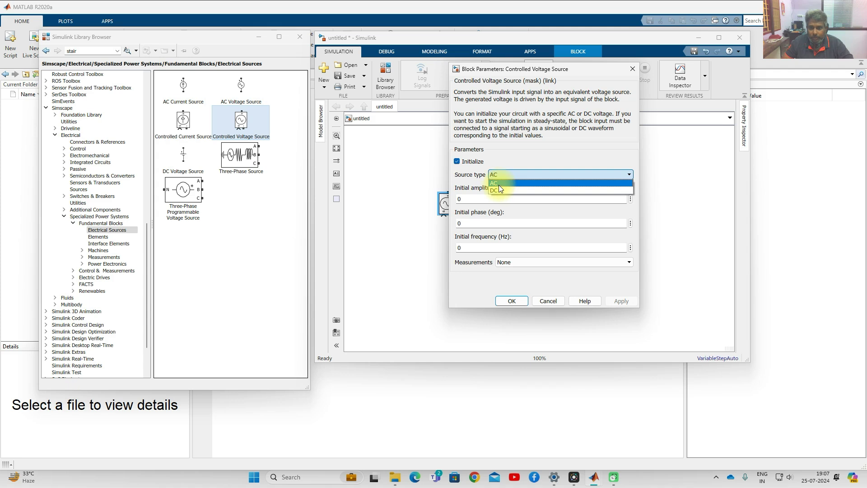
{"action": "left_click", "coordinate": [499, 185]}
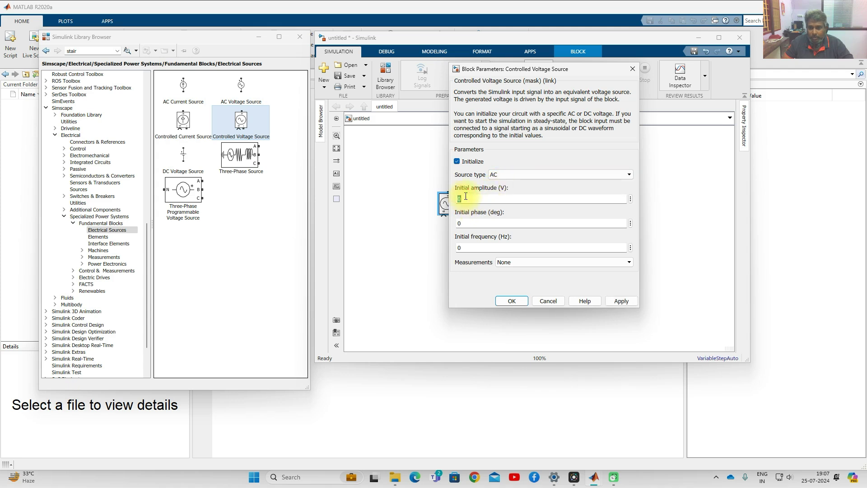
{"action": "double_click", "coordinate": [466, 223]}
{"action": "left_click", "coordinate": [465, 248]}
{"action": "left_click", "coordinate": [499, 174]}
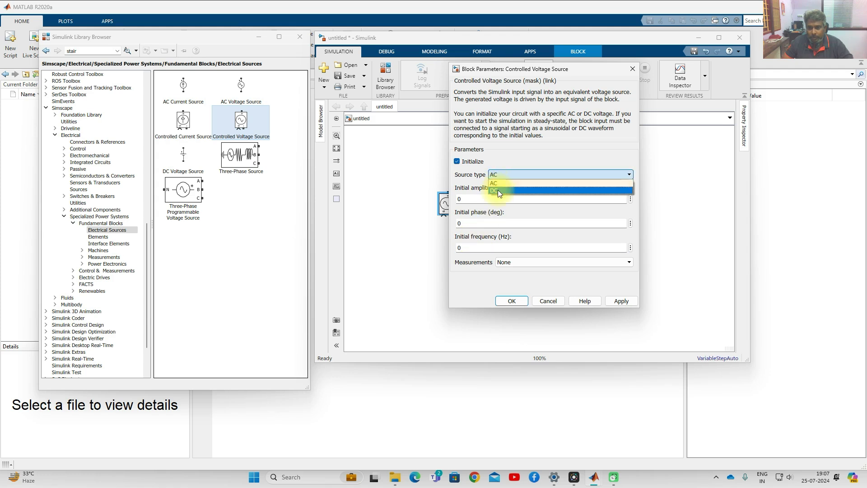
{"action": "left_click", "coordinate": [498, 189]}
{"action": "double_click", "coordinate": [483, 200]}
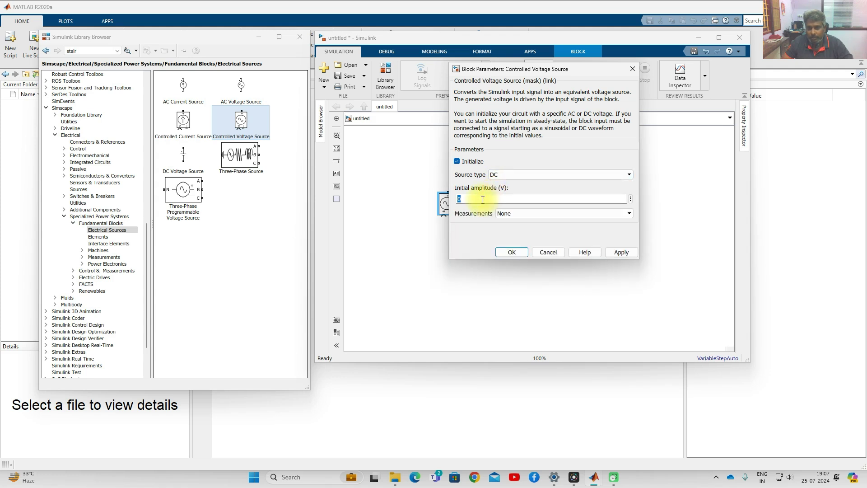
{"action": "left_click", "coordinate": [497, 177]}
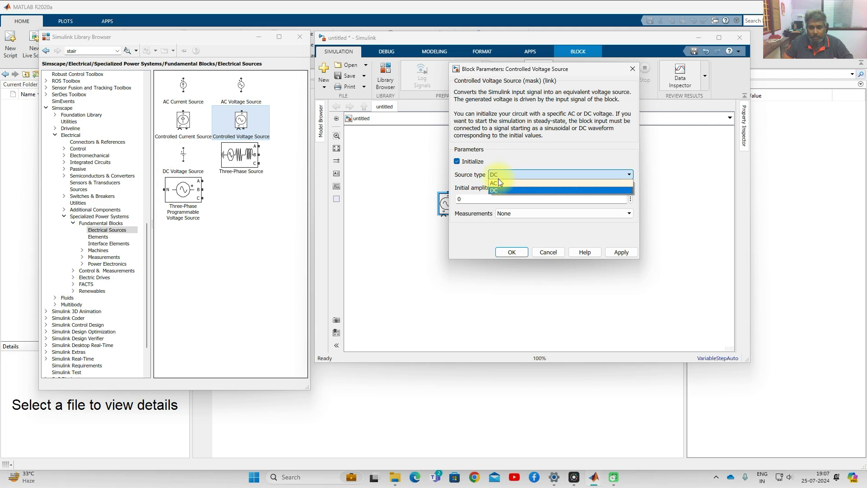
{"action": "left_click", "coordinate": [498, 182]}
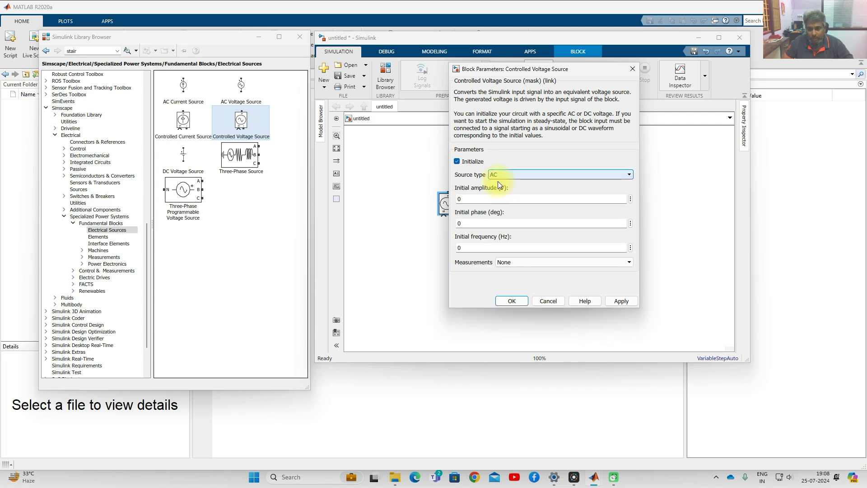
{"action": "left_click", "coordinate": [508, 301]}
{"action": "left_click_drag", "start_coordinate": [449, 217], "coordinate": [458, 220]}
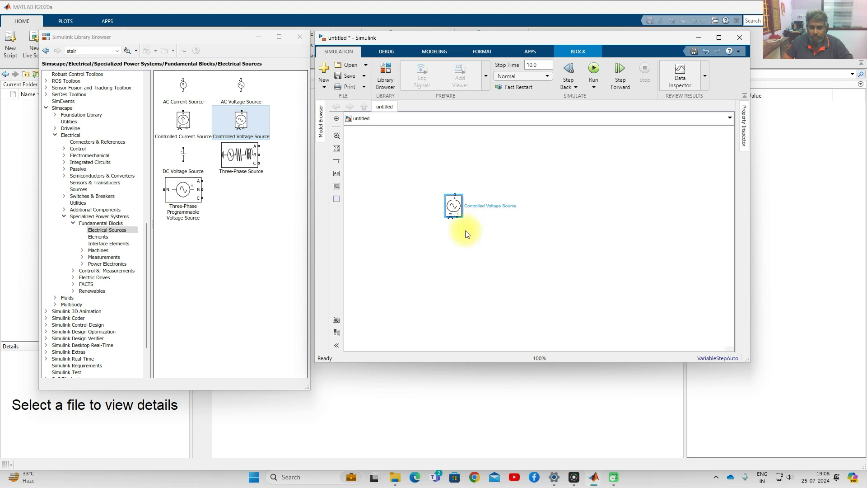
{"action": "left_click_drag", "start_coordinate": [456, 210], "coordinate": [448, 208]}
- Insert a Series RLC Branch block beside the voltage source by searching for "rlc b", and rotate it to stand vertically
{"action": "left_click", "coordinate": [539, 206]}
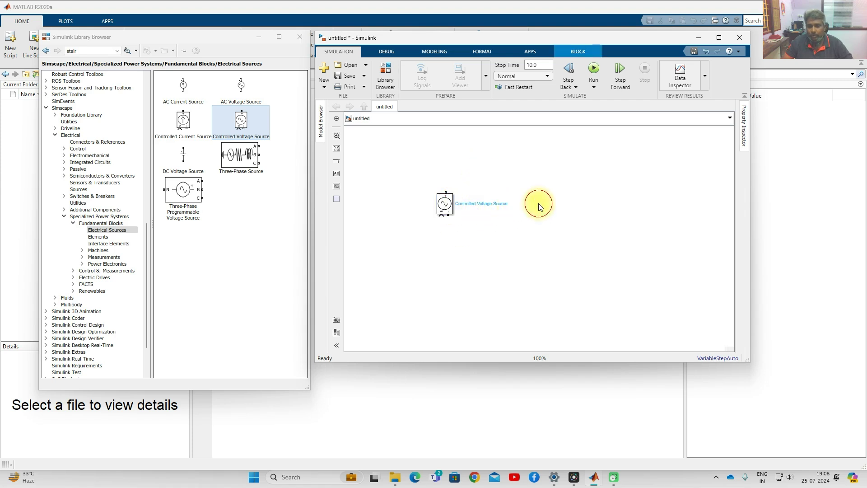
{"action": "double_click", "coordinate": [538, 204]}
{"action": "type", "text": "rlc"}
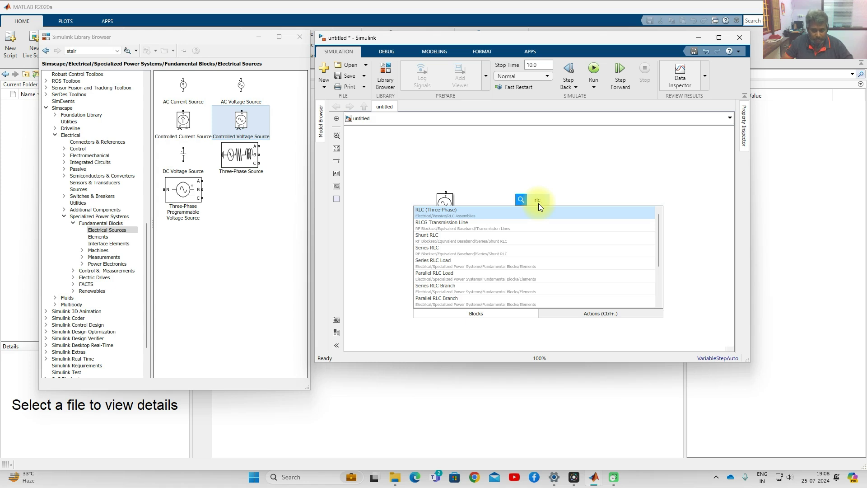
{"action": "type", "text": " b"}
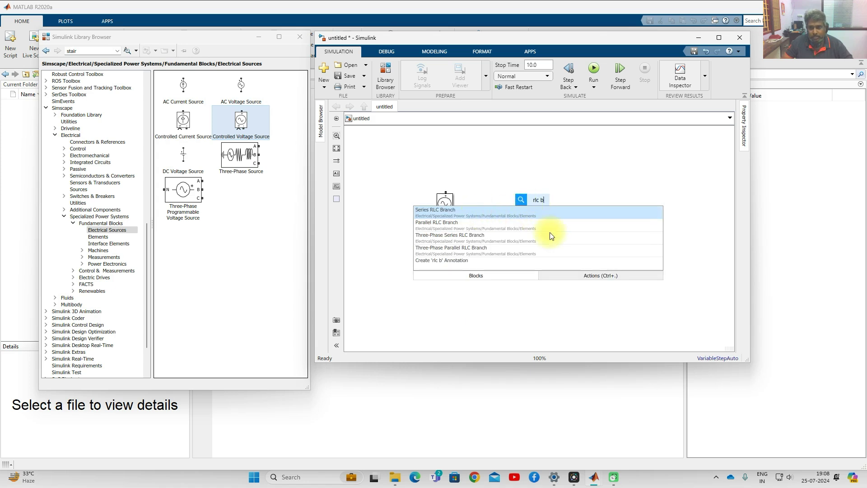
{"action": "key", "text": "Return"}
{"action": "key", "text": "ctrl+r"}
- Set the Series RLC Branch's branch type to R so it acts as a pure resistor
{"action": "double_click", "coordinate": [568, 203]}
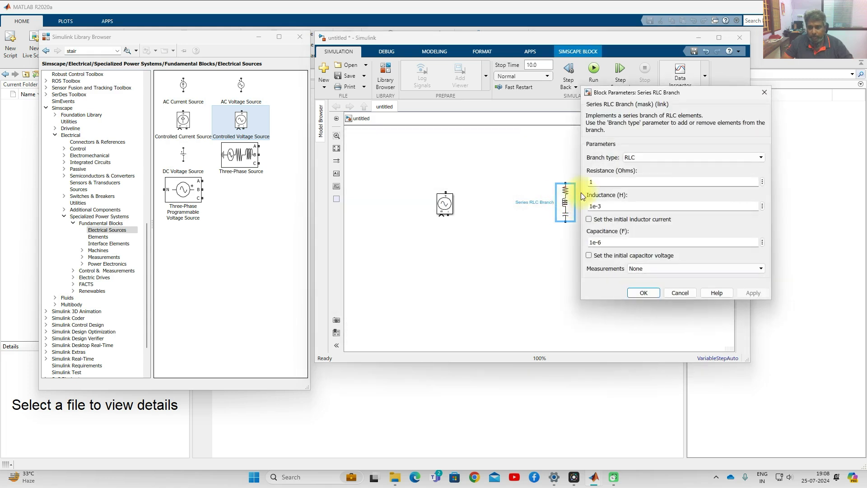
{"action": "left_click", "coordinate": [638, 157]}
{"action": "left_click", "coordinate": [632, 172]}
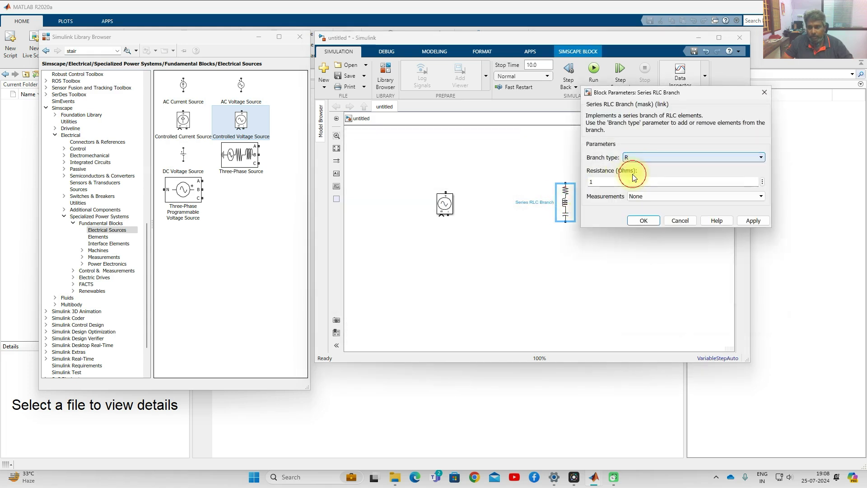
{"action": "left_click", "coordinate": [636, 218]}
{"action": "left_click", "coordinate": [555, 251]}
- Move the voltage source farther from the resistor and wire its positive and negative terminals to the resistor's upper and lower ends
{"action": "left_click_drag", "start_coordinate": [445, 204], "coordinate": [423, 208]}
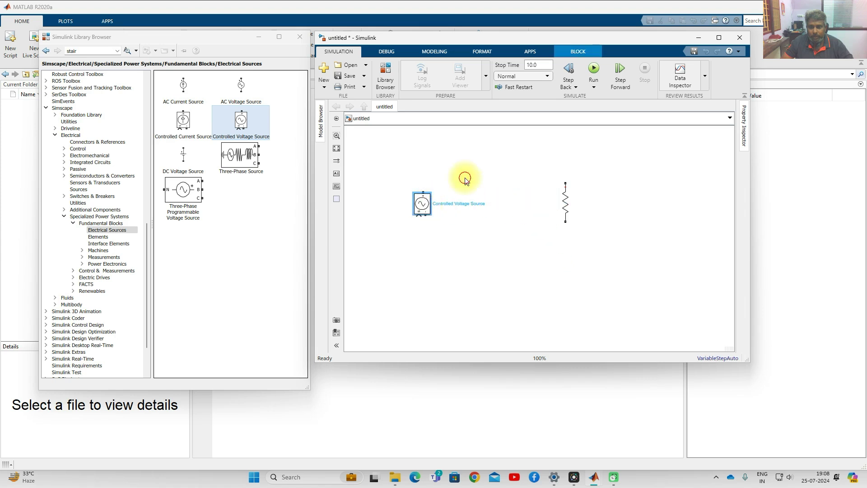
{"action": "left_click", "coordinate": [423, 192]}
{"action": "left_click", "coordinate": [565, 177]}
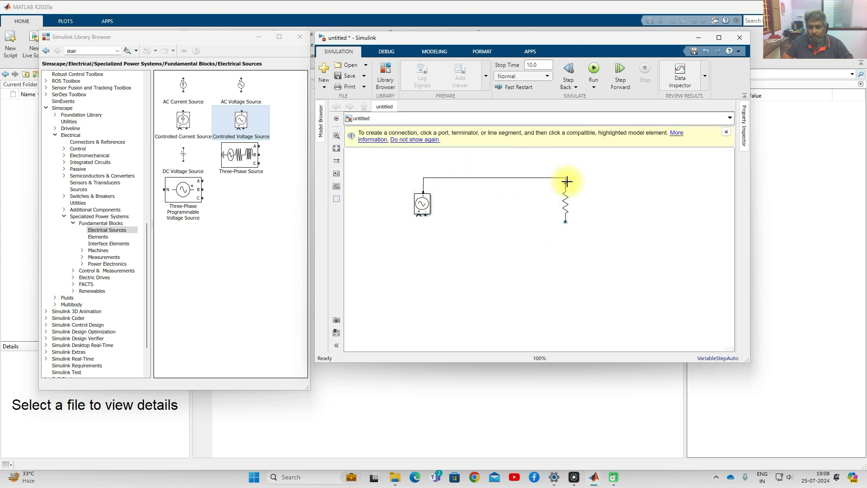
{"action": "left_click", "coordinate": [425, 215]}
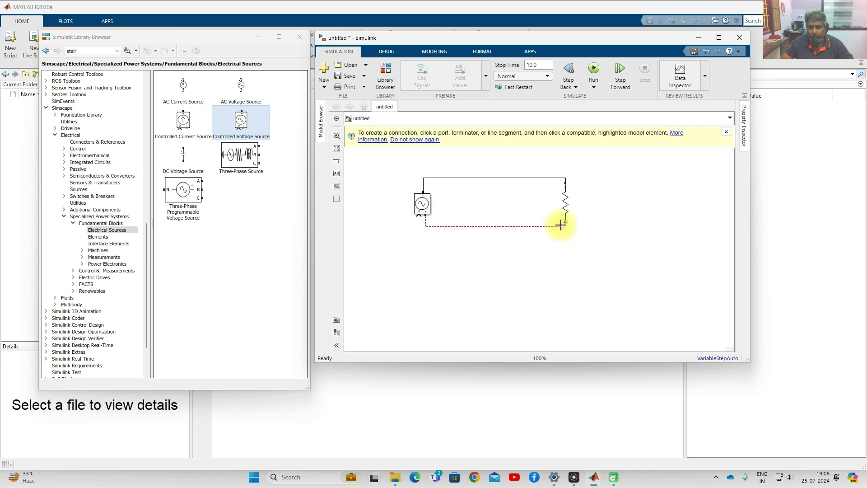
{"action": "left_click", "coordinate": [565, 221]}
- Enlarge the circuit loop by lowering the bottom wire, and shift the resistor and voltage source down between the wires
{"action": "left_click_drag", "start_coordinate": [501, 226], "coordinate": [502, 296]}
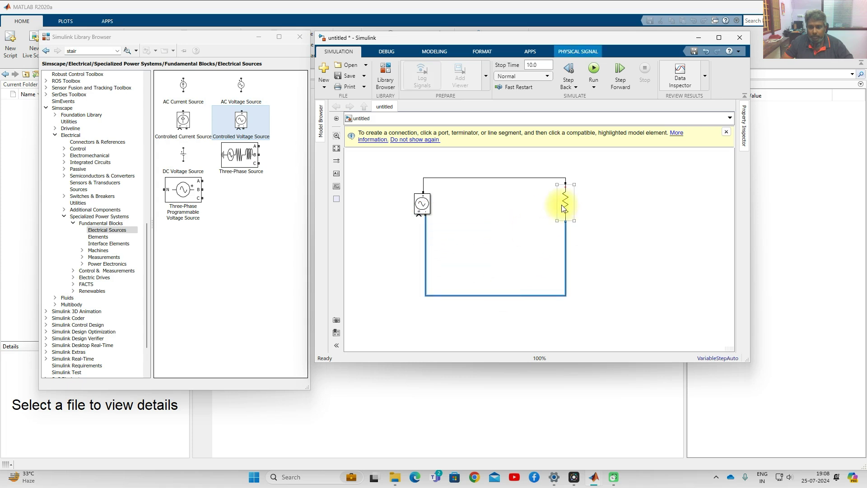
{"action": "left_click_drag", "start_coordinate": [559, 204], "coordinate": [561, 241]}
{"action": "left_click", "coordinate": [423, 211]}
{"action": "left_click_drag", "start_coordinate": [423, 211], "coordinate": [427, 235]}
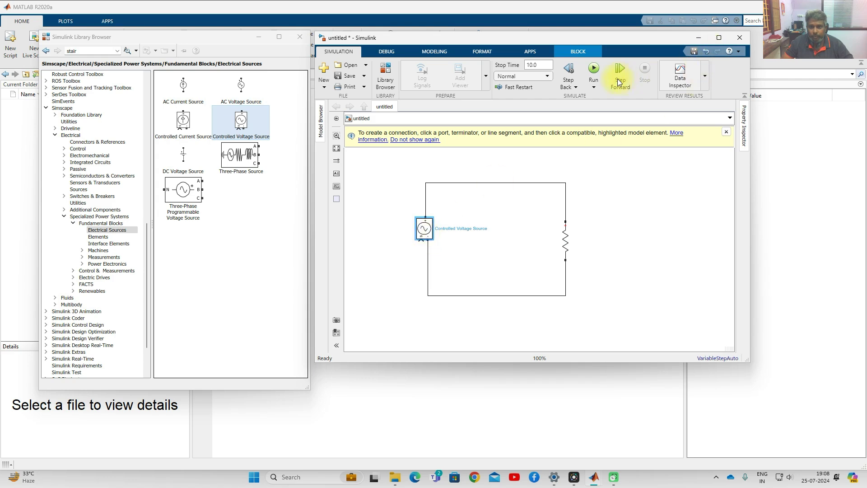
- Maximize the model window and fit the circuit to the canvas at 200% zoom with nothing selected
{"action": "left_click", "coordinate": [722, 38]}
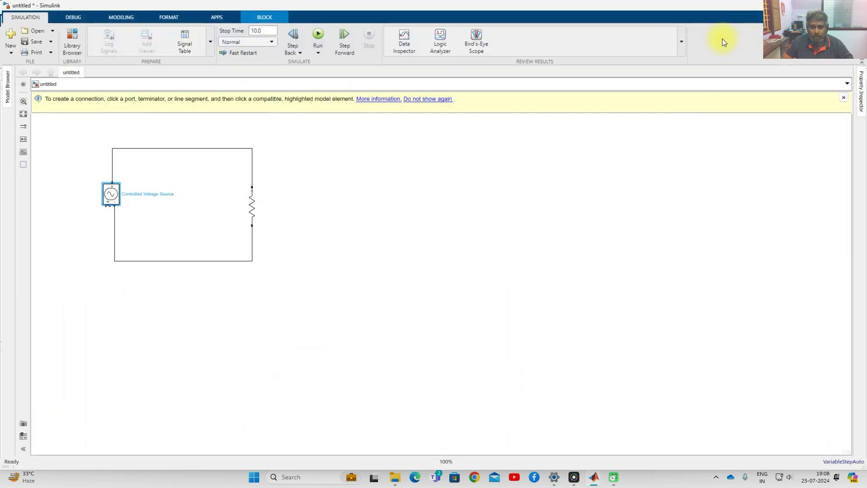
{"action": "left_click", "coordinate": [22, 114]}
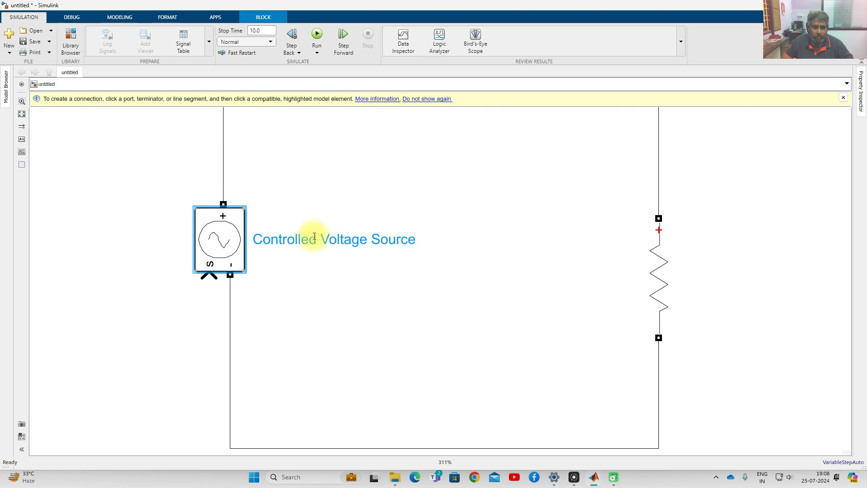
{"action": "left_click", "coordinate": [107, 194]}
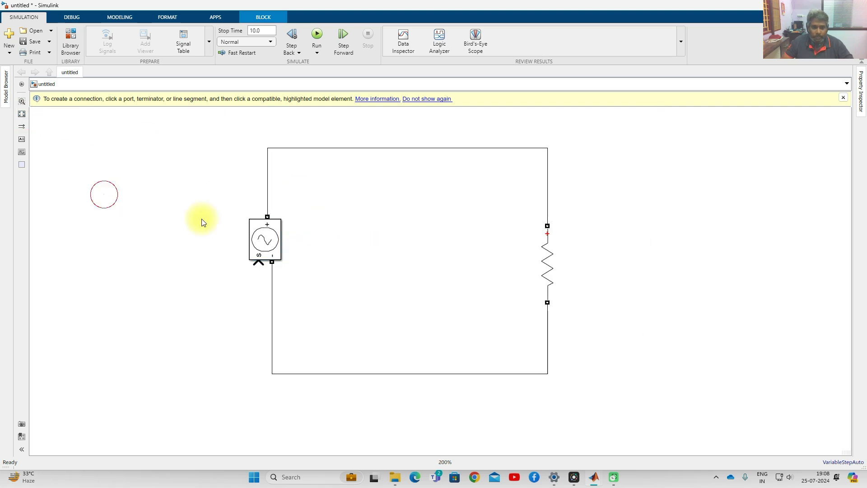
{"action": "left_click", "coordinate": [182, 239]}
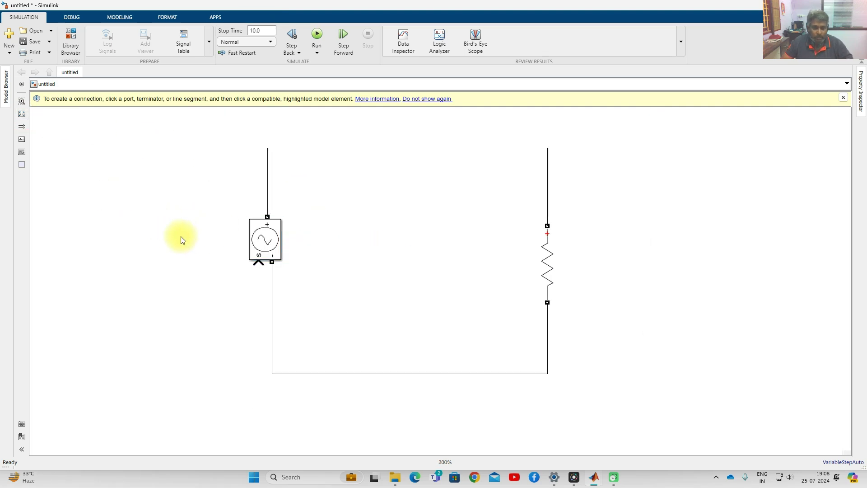
- Add a Constant block beside the controlled voltage source and wire its output to the source's control input
{"action": "double_click", "coordinate": [157, 230]}
{"action": "type", "text": "con"}
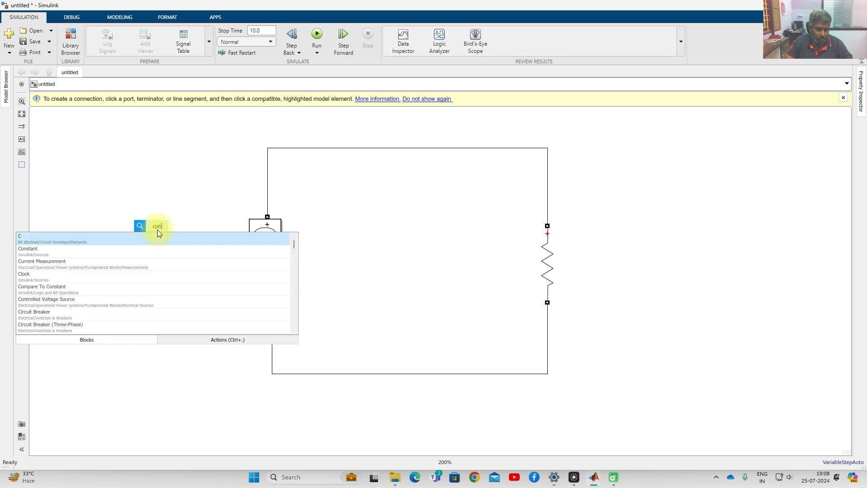
{"action": "type", "text": "s"}
{"action": "left_click", "coordinate": [166, 241]}
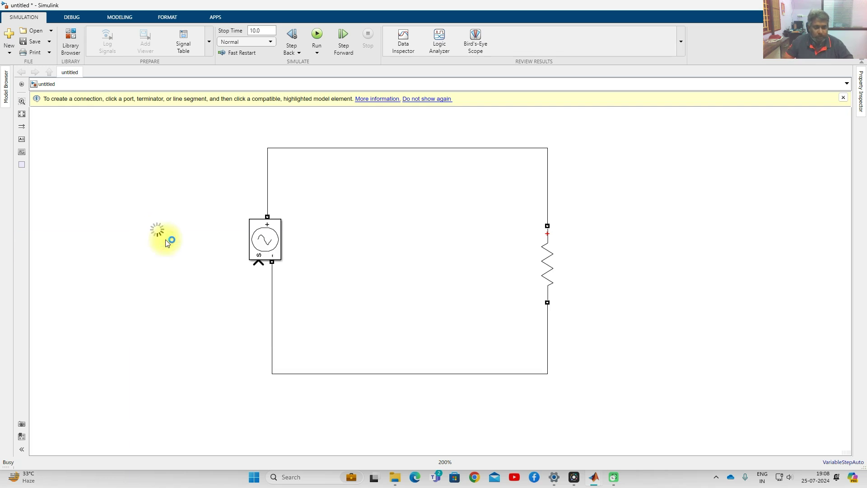
{"action": "left_click_drag", "start_coordinate": [161, 234], "coordinate": [258, 261]}
{"action": "left_click", "coordinate": [201, 286]}
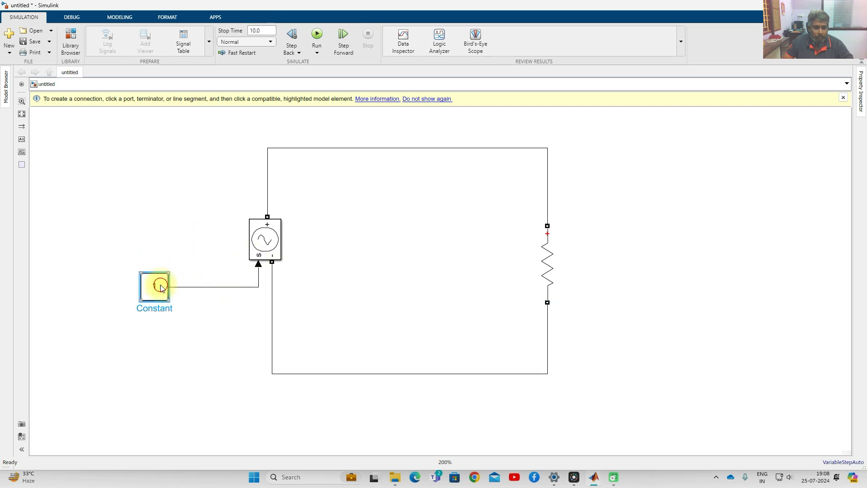
{"action": "left_click_drag", "start_coordinate": [161, 288], "coordinate": [152, 287]}
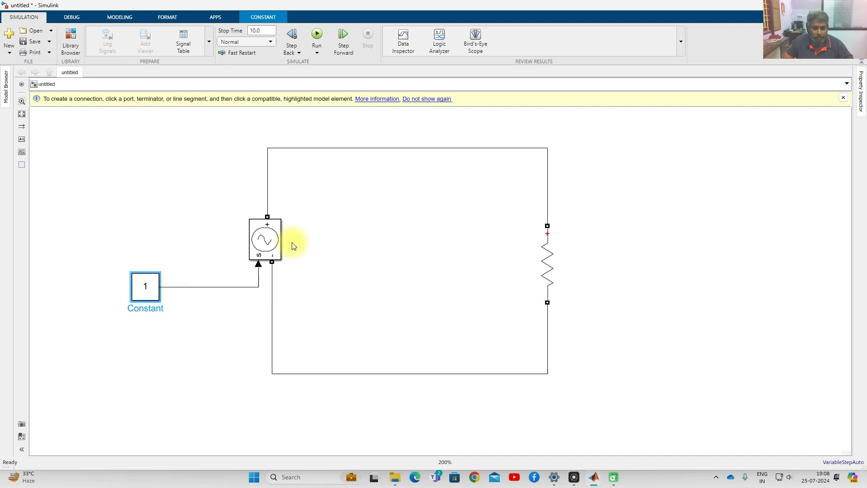
{"action": "left_click", "coordinate": [97, 250]}
{"action": "left_click_drag", "start_coordinate": [173, 319], "coordinate": [183, 318]}
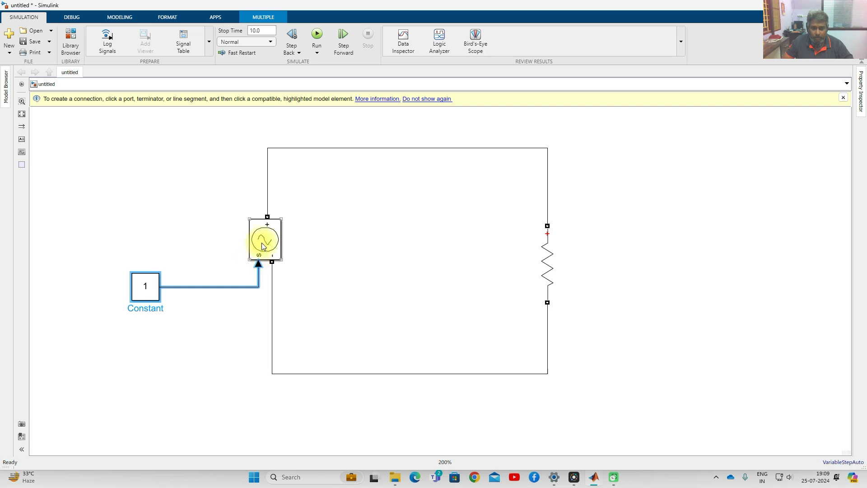
- Add a Voltage Measurement block and place it outside the loop, beside the resistor
{"action": "double_click", "coordinate": [451, 215]}
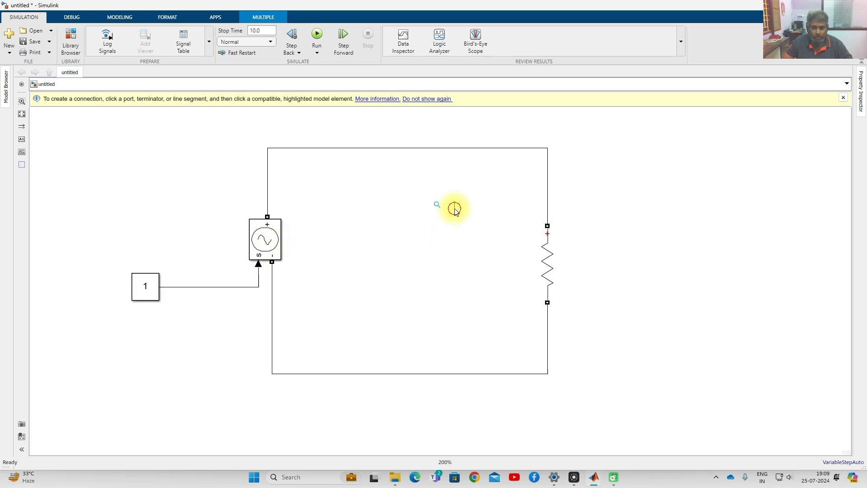
{"action": "type", "text": "vol"}
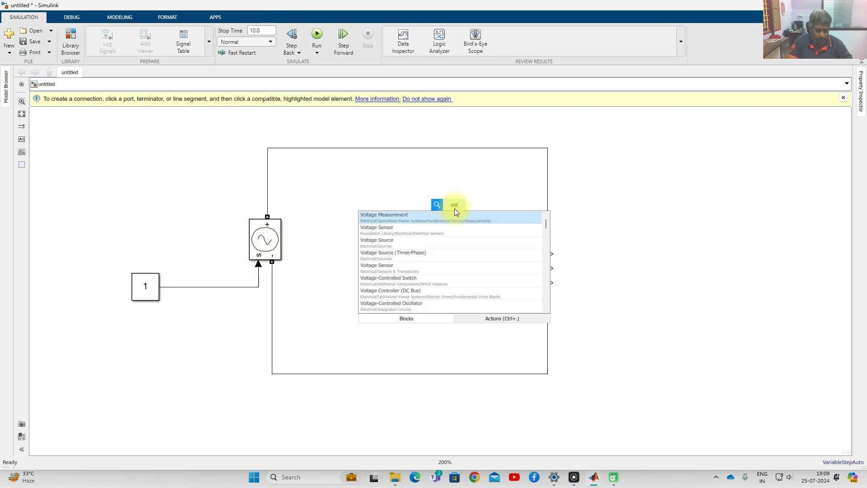
{"action": "type", "text": "tage"}
{"action": "key", "text": "Return"}
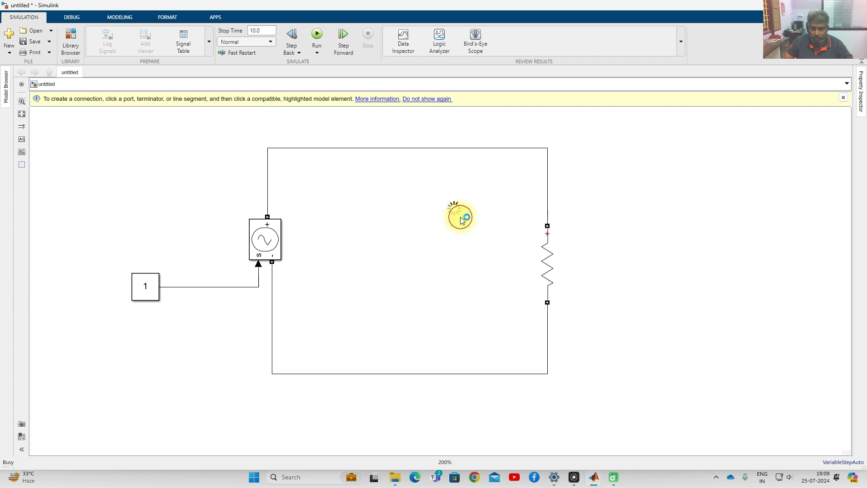
{"action": "left_click_drag", "start_coordinate": [457, 214], "coordinate": [641, 244]}
- Add a Current Measurement block and insert it in series in the upper wire, removing the wire segment that bypasses it
{"action": "double_click", "coordinate": [462, 224]}
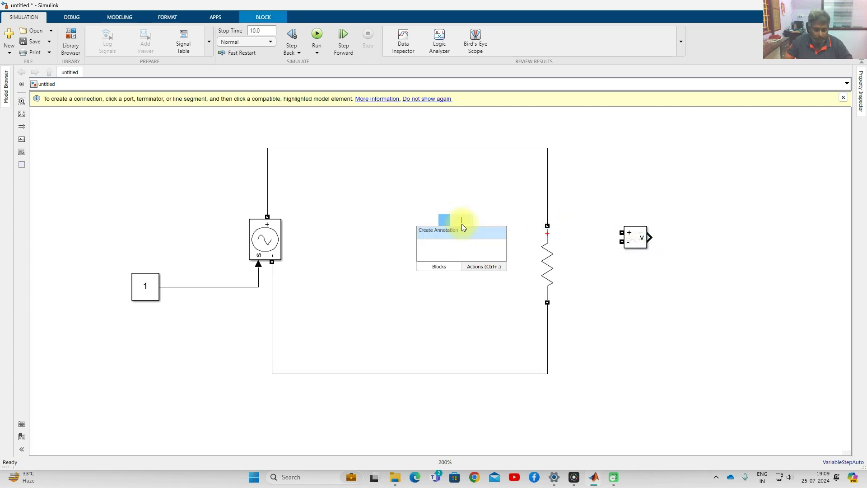
{"action": "type", "text": "current"}
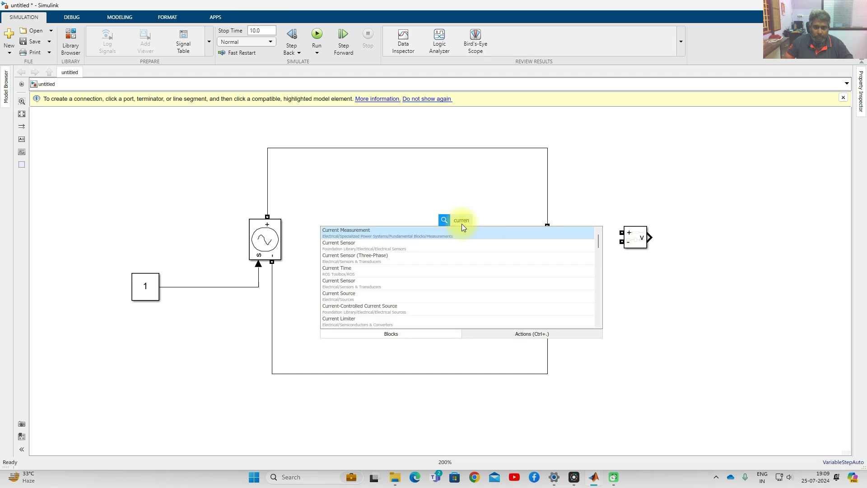
{"action": "left_click", "coordinate": [439, 234]}
{"action": "left_click_drag", "start_coordinate": [457, 226], "coordinate": [412, 146]}
{"action": "left_click_drag", "start_coordinate": [455, 178], "coordinate": [476, 148]}
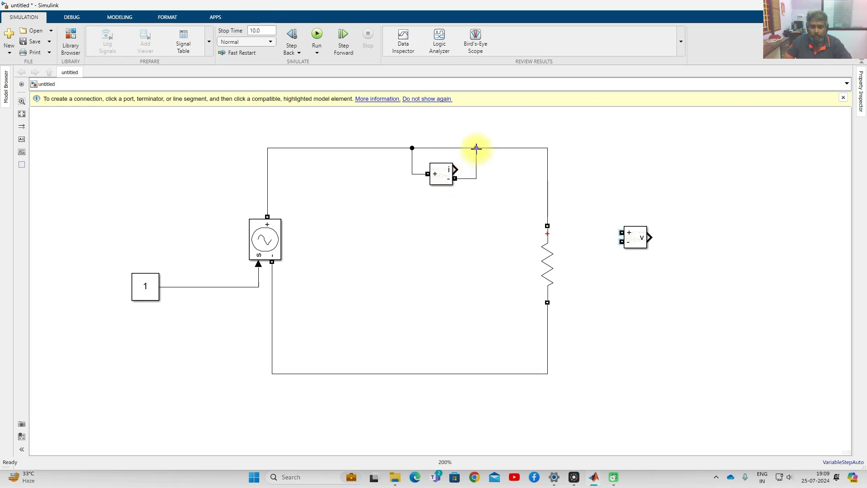
{"action": "left_click", "coordinate": [453, 148]}
{"action": "key", "text": "Delete"}
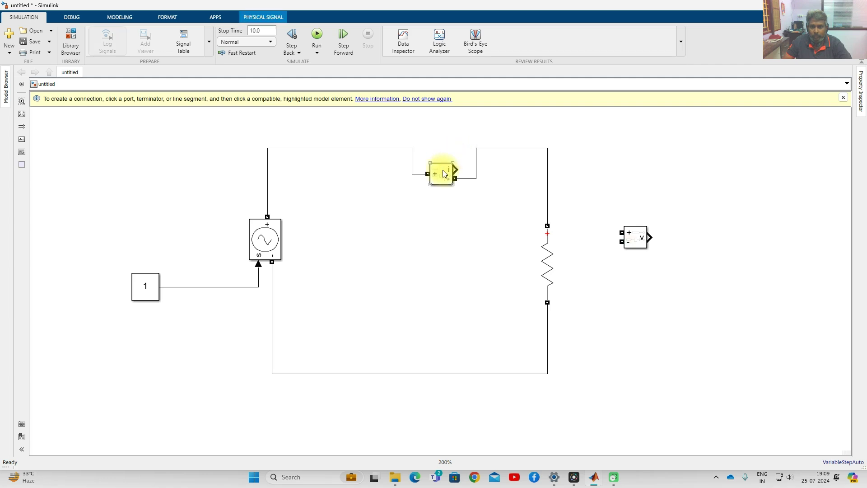
{"action": "left_click_drag", "start_coordinate": [444, 171], "coordinate": [449, 152]}
- Wire the Voltage Measurement block's terminals across the resistor and align its branch wires with the loop's upper and lower wires
{"action": "left_click_drag", "start_coordinate": [622, 233], "coordinate": [549, 165]}
{"action": "left_click_drag", "start_coordinate": [622, 242], "coordinate": [548, 347]}
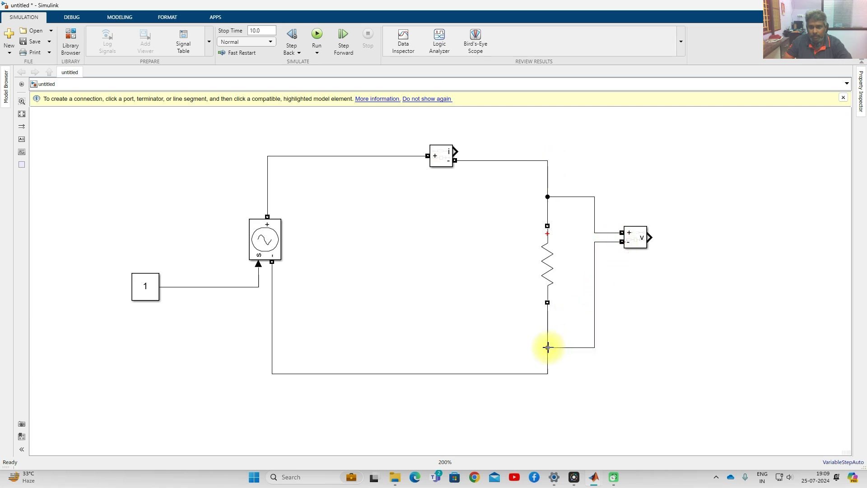
{"action": "left_click_drag", "start_coordinate": [571, 197], "coordinate": [575, 167]}
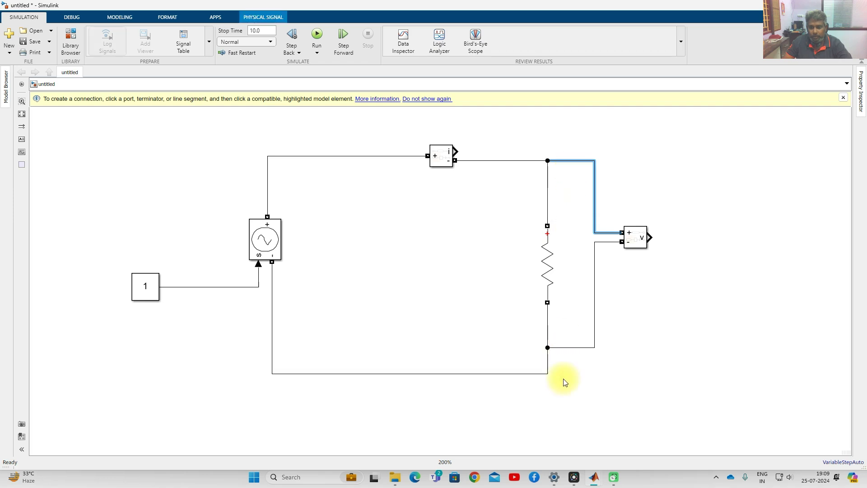
{"action": "left_click_drag", "start_coordinate": [562, 349], "coordinate": [562, 380]}
- Add a Simulink Sinks Scope block and place it beyond the Voltage Measurement block
{"action": "left_click", "coordinate": [689, 286]}
{"action": "double_click", "coordinate": [690, 286]}
{"action": "type", "text": "sco"}
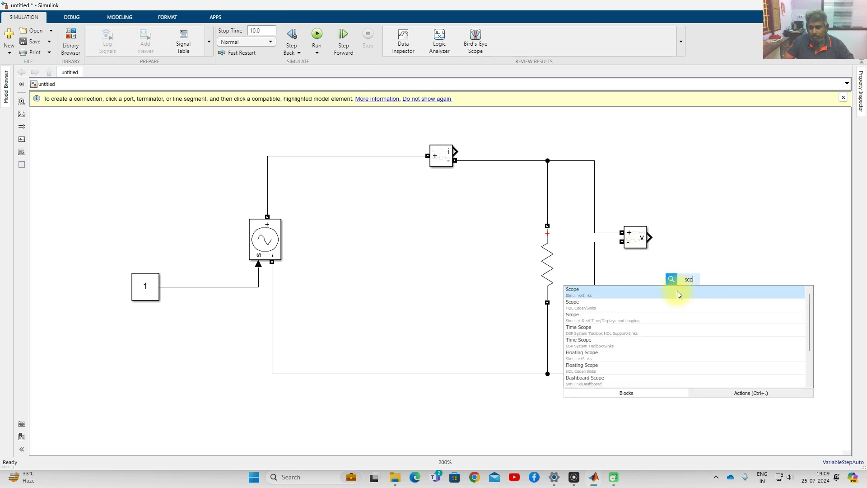
{"action": "left_click", "coordinate": [676, 291]}
{"action": "left_click_drag", "start_coordinate": [681, 292], "coordinate": [706, 219]}
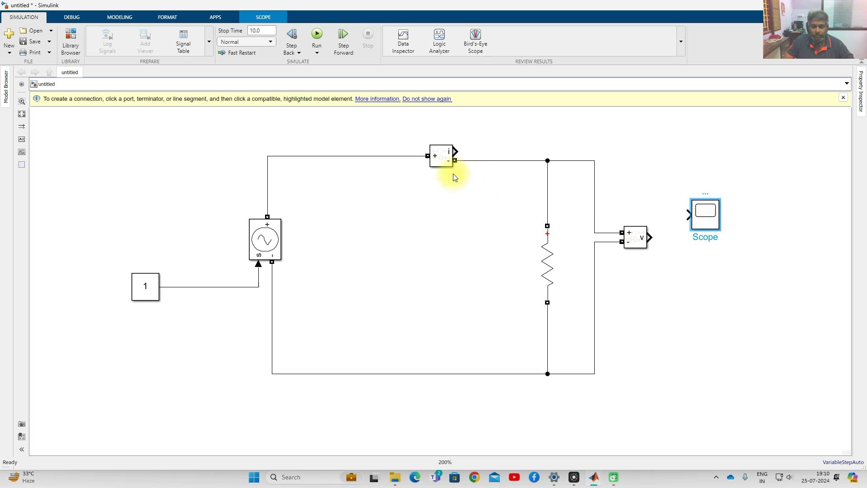
- Configure the Scope with 2 input ports and a layout of two stacked plots
{"action": "key", "text": "Return"}
{"action": "left_click", "coordinate": [352, 131]}
{"action": "left_click", "coordinate": [373, 153]}
{"action": "double_click", "coordinate": [426, 212]}
{"action": "type", "text": "2"}
{"action": "left_click", "coordinate": [501, 215]}
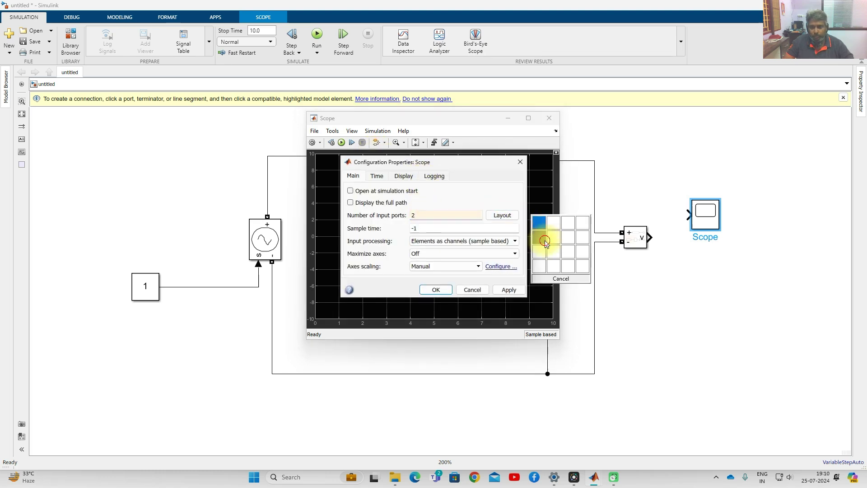
{"action": "left_click", "coordinate": [545, 235]}
{"action": "left_click", "coordinate": [452, 289]}
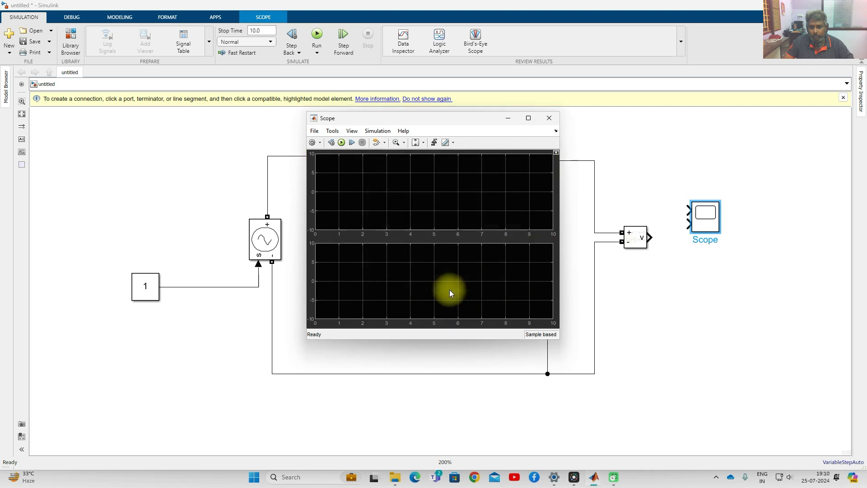
{"action": "left_click", "coordinate": [667, 271]}
- Connect the voltage measurement to the Scope's first input and the current measurement to its second, and move the Constant closer to the source
{"action": "left_click_drag", "start_coordinate": [685, 210], "coordinate": [457, 152]}
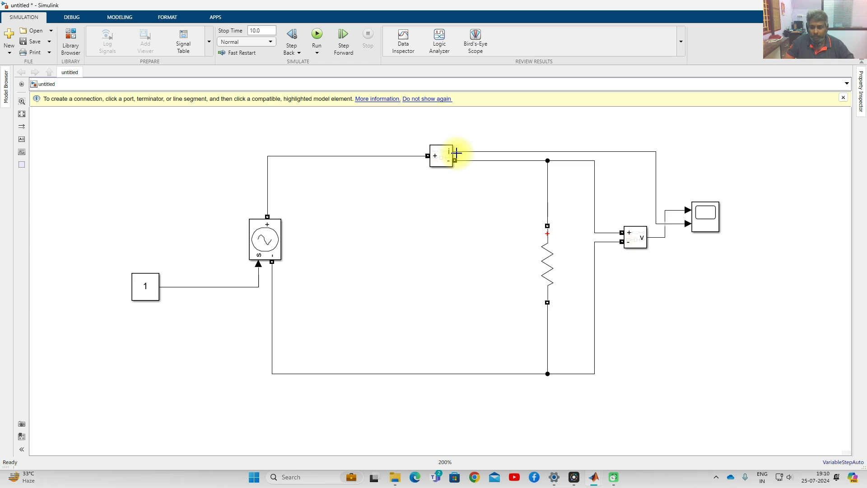
{"action": "left_click_drag", "start_coordinate": [154, 286], "coordinate": [194, 273]}
{"action": "left_click", "coordinate": [433, 240]}
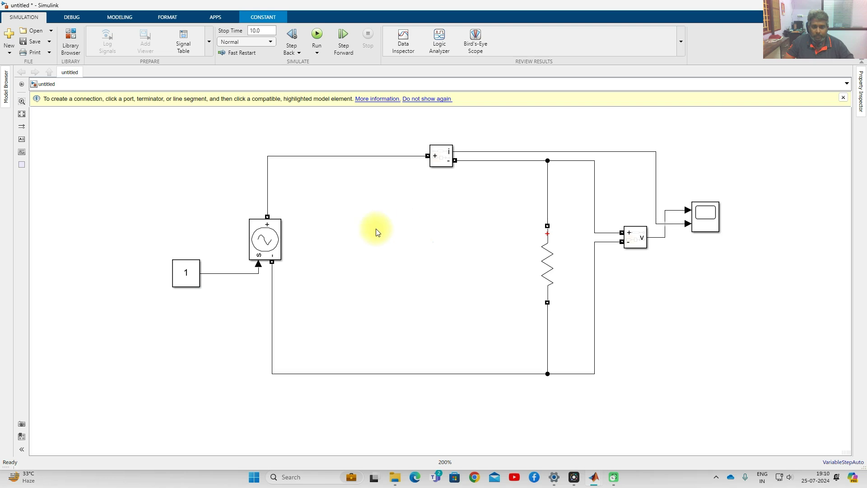
- Add a powergui block in the empty area inside the circuit loop
{"action": "double_click", "coordinate": [425, 246]}
{"action": "type", "text": "power"}
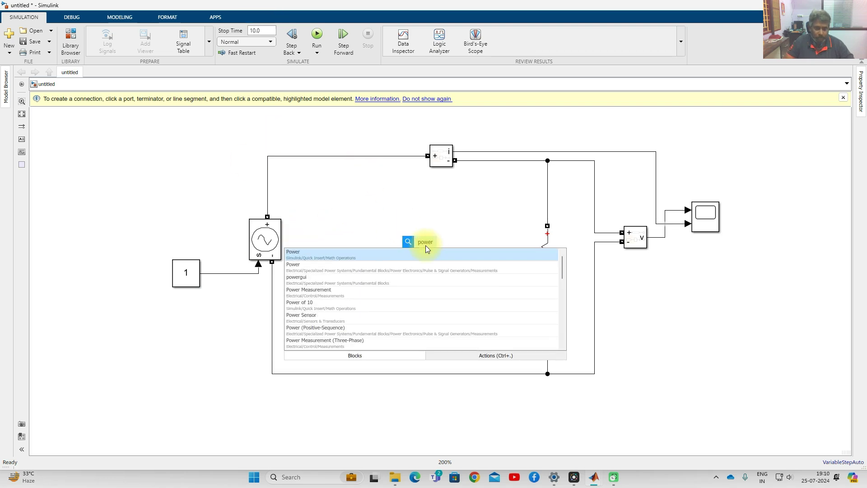
{"action": "left_click", "coordinate": [318, 282]}
{"action": "left_click", "coordinate": [490, 299]}
- Open the Scope and run the simulation to view the voltage and current waveforms
{"action": "left_click", "coordinate": [702, 210]}
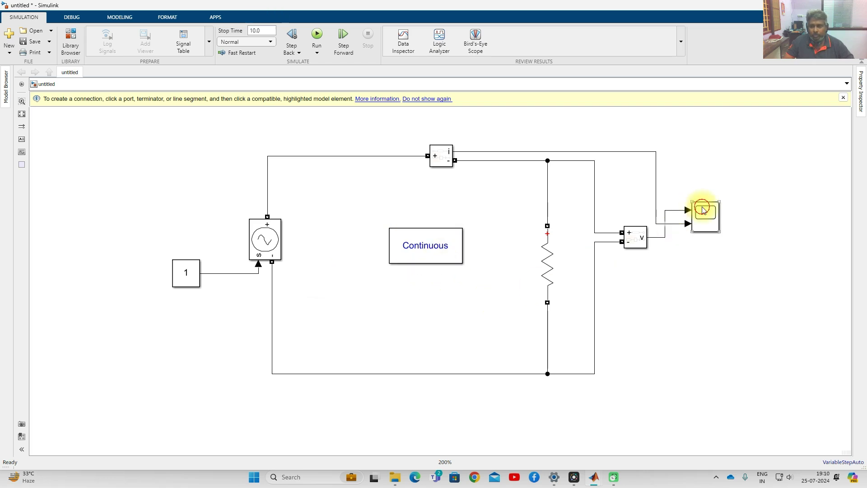
{"action": "double_click", "coordinate": [702, 209]}
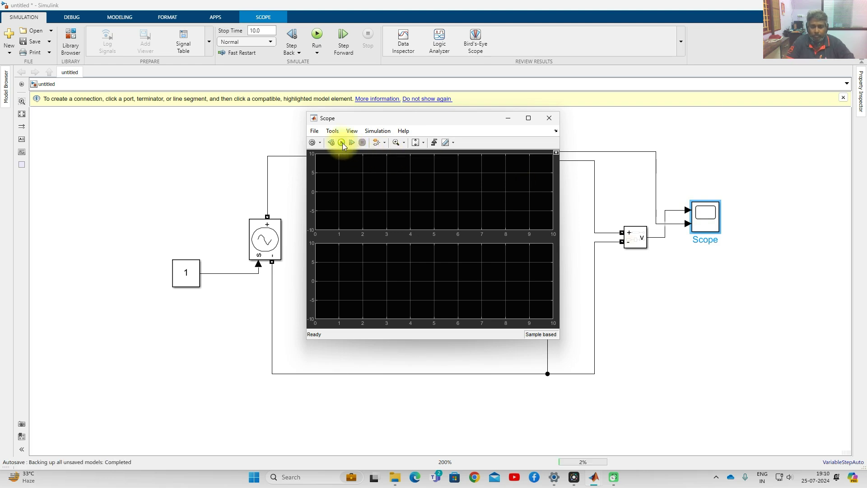
{"action": "left_click", "coordinate": [343, 143]}
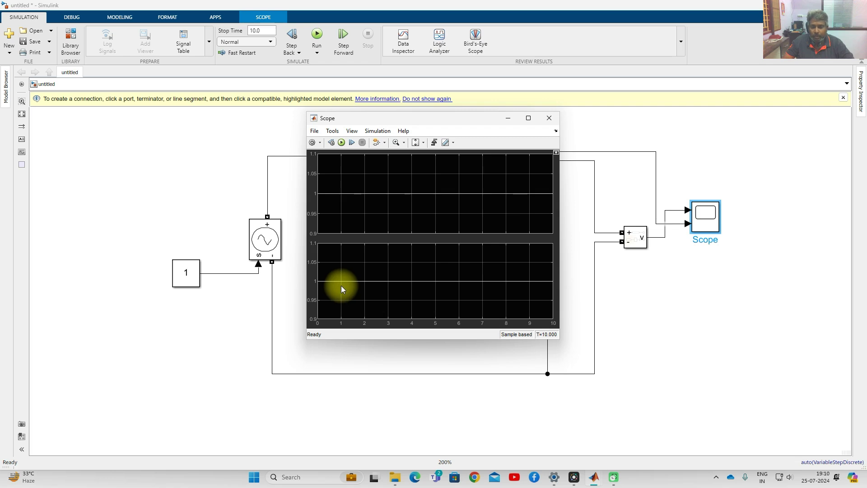
- Set the Series RLC Branch's resistance to 2 ohms and rerun the simulation with the Scope open
{"action": "left_click", "coordinate": [430, 346]}
{"action": "double_click", "coordinate": [542, 279]}
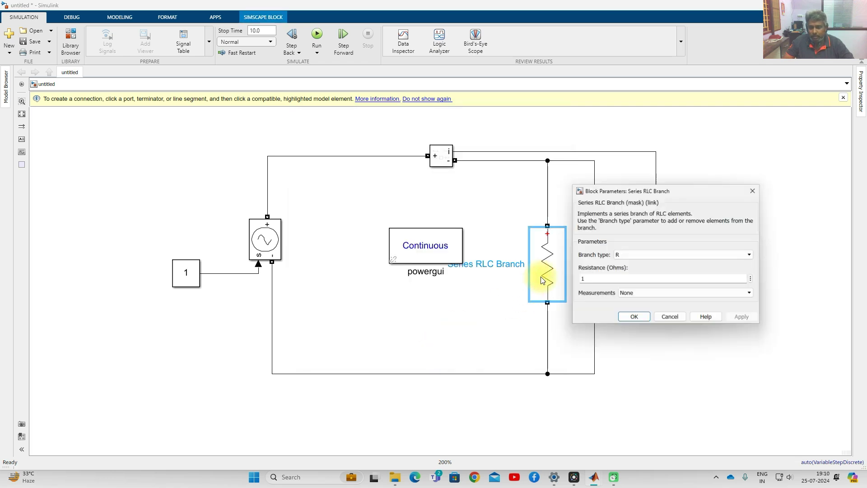
{"action": "double_click", "coordinate": [611, 276]}
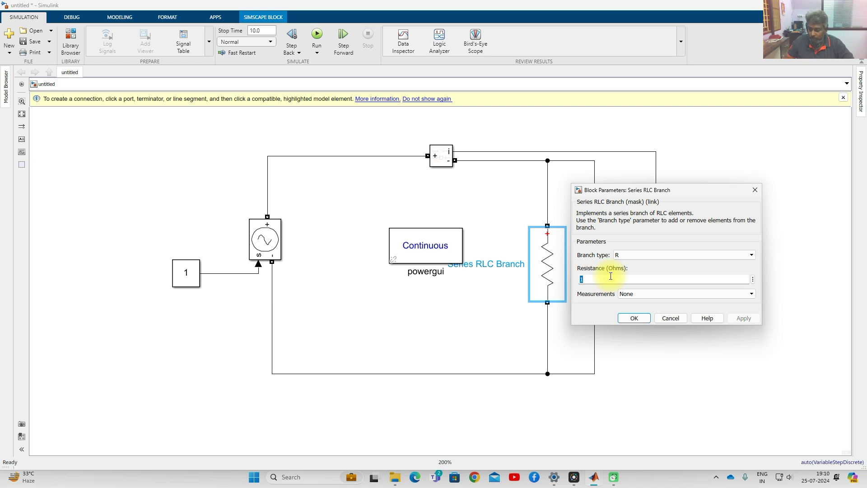
{"action": "type", "text": "2"}
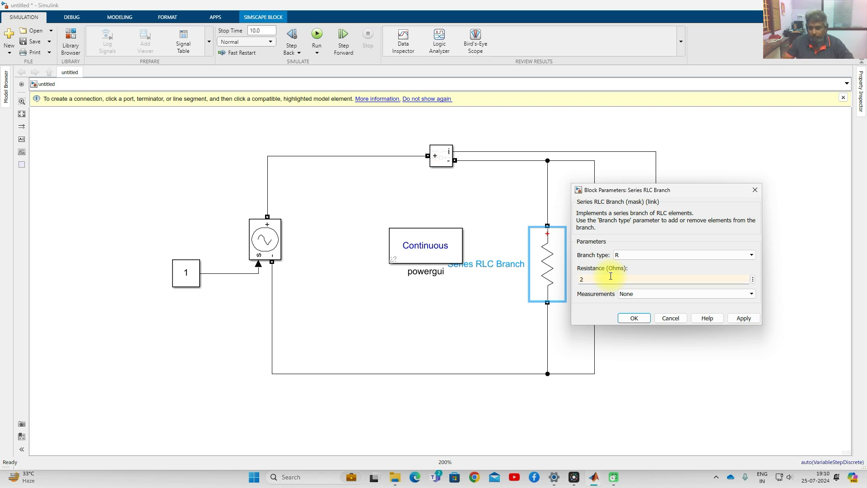
{"action": "left_click", "coordinate": [632, 317]}
{"action": "double_click", "coordinate": [705, 227]}
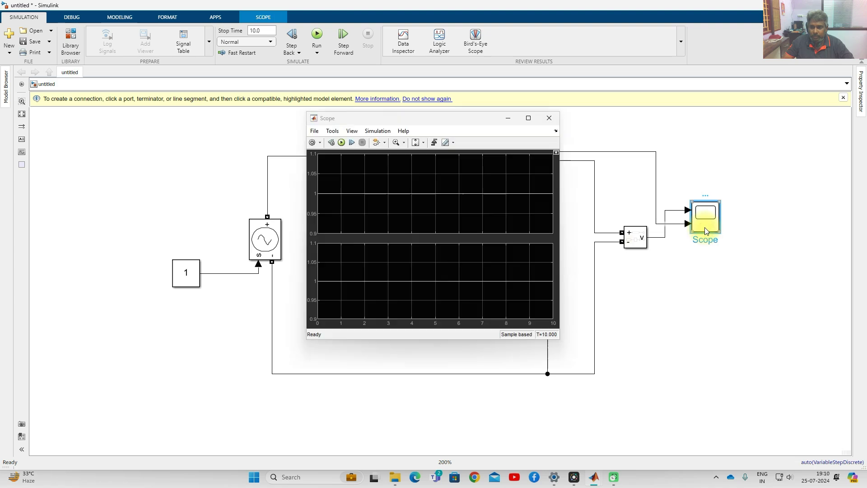
{"action": "left_click", "coordinate": [337, 142]}
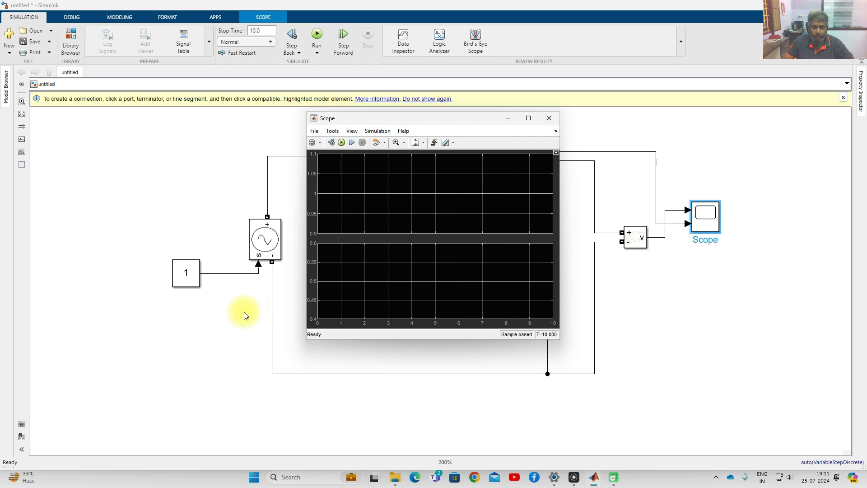
- Replace the Constant block with a Step block connected to the voltage source's control input
{"action": "left_click", "coordinate": [186, 273]}
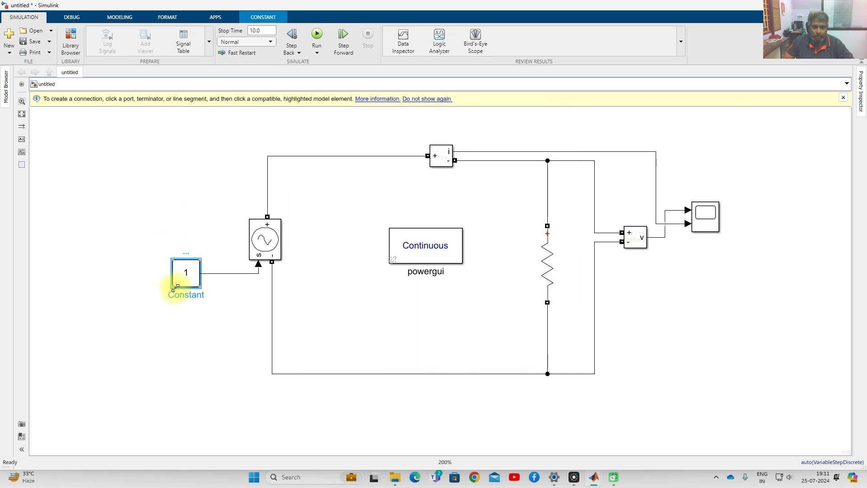
{"action": "left_click", "coordinate": [174, 207]}
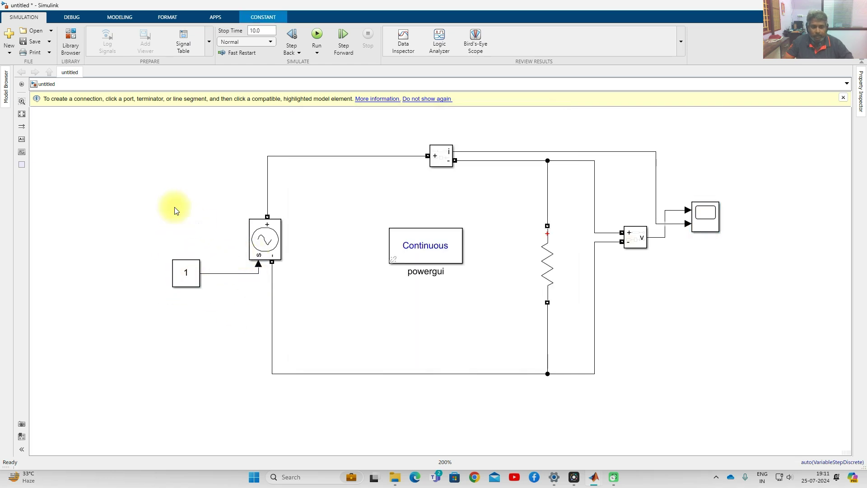
{"action": "double_click", "coordinate": [175, 208]}
{"action": "type", "text": "step"}
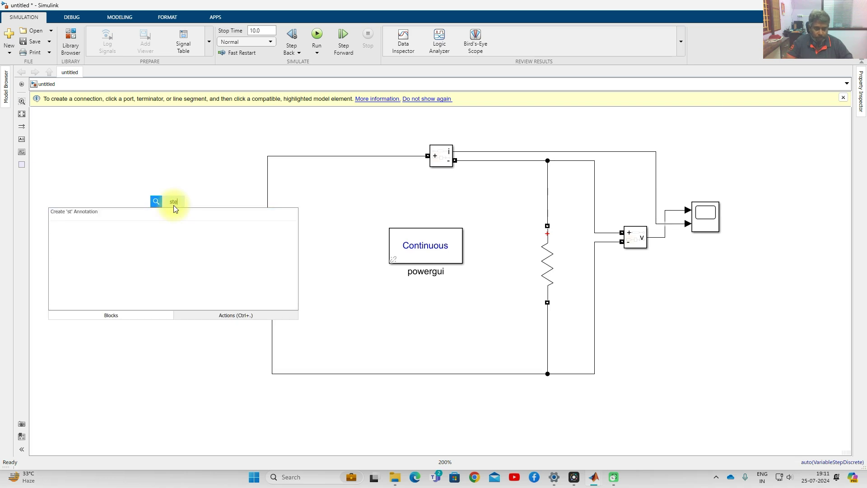
{"action": "left_click", "coordinate": [175, 214]}
{"action": "left_click", "coordinate": [188, 270]}
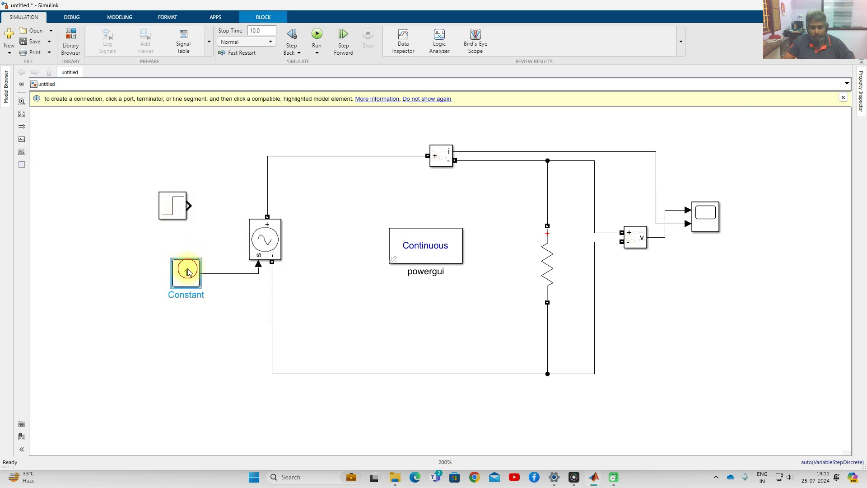
{"action": "key", "text": "Delete"}
{"action": "left_click_drag", "start_coordinate": [180, 217], "coordinate": [181, 272]}
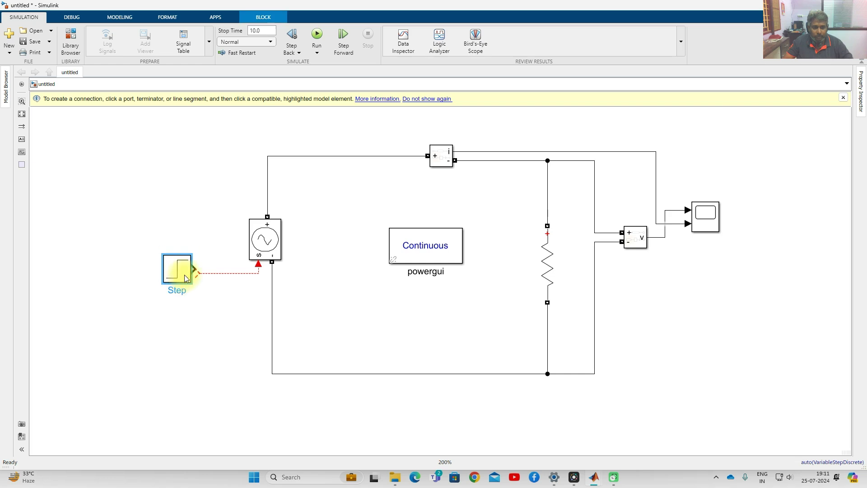
{"action": "left_click_drag", "start_coordinate": [185, 278], "coordinate": [186, 274]}
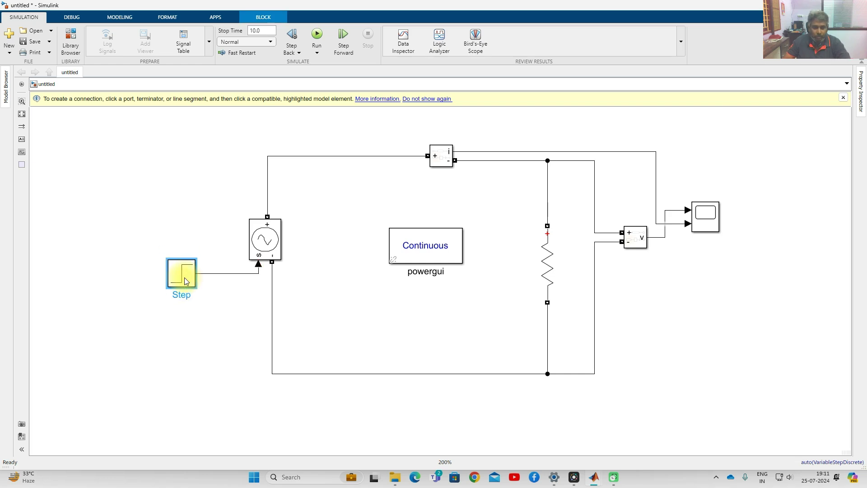
- Configure the Step block with step time 5, initial value 1 and final value 0.5
{"action": "double_click", "coordinate": [186, 273]}
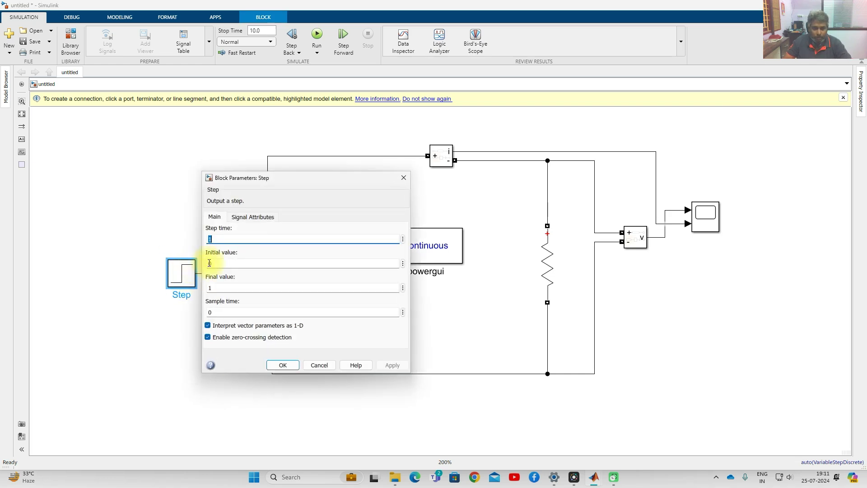
{"action": "type", "text": "5"}
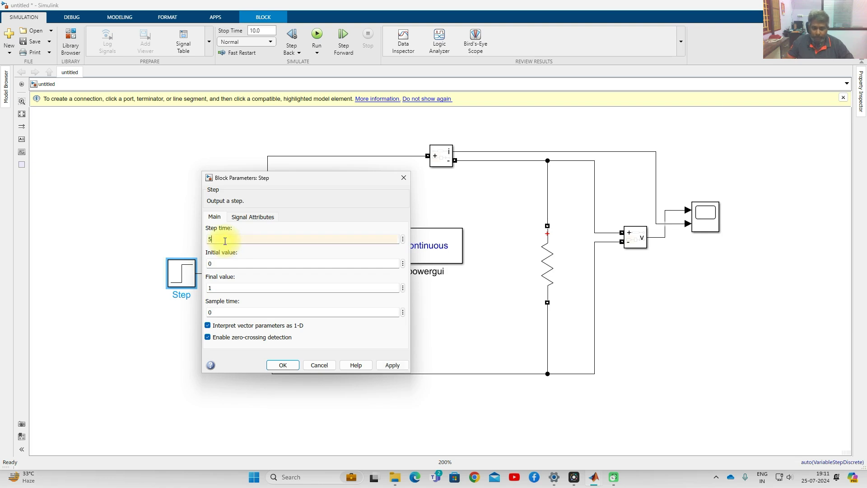
{"action": "double_click", "coordinate": [223, 264]}
{"action": "type", "text": "1"}
{"action": "double_click", "coordinate": [214, 289]}
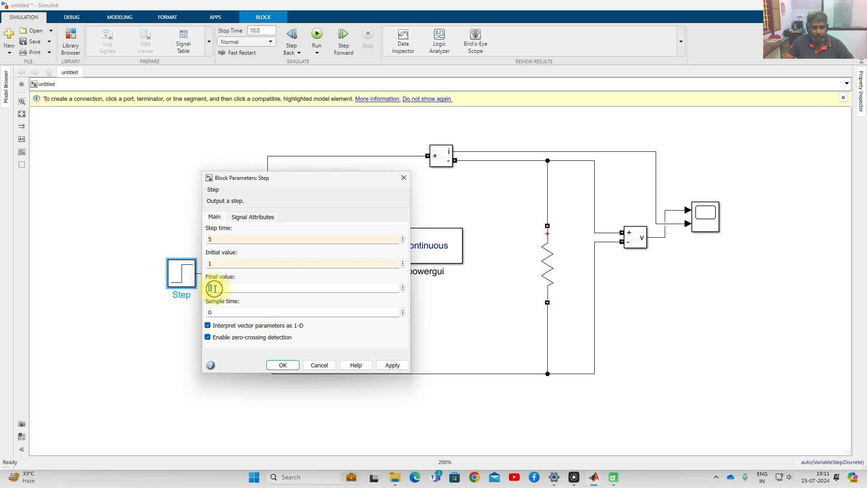
{"action": "type", "text": "0"}
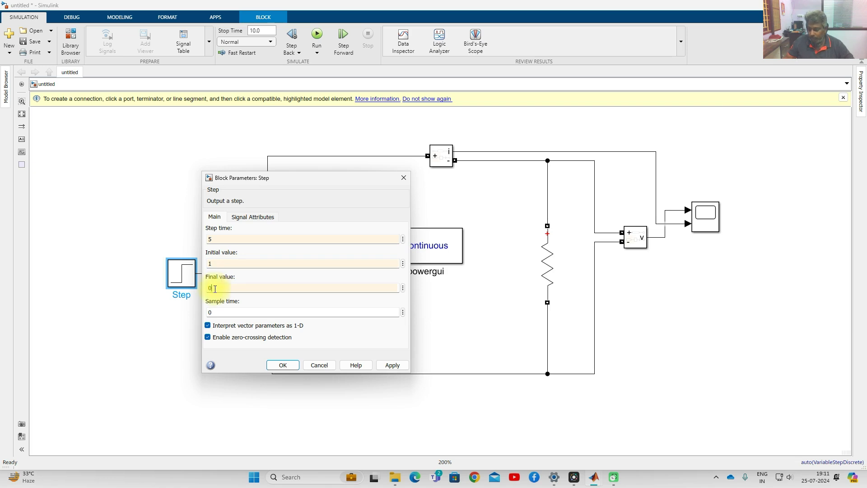
{"action": "type", "text": ".5"}
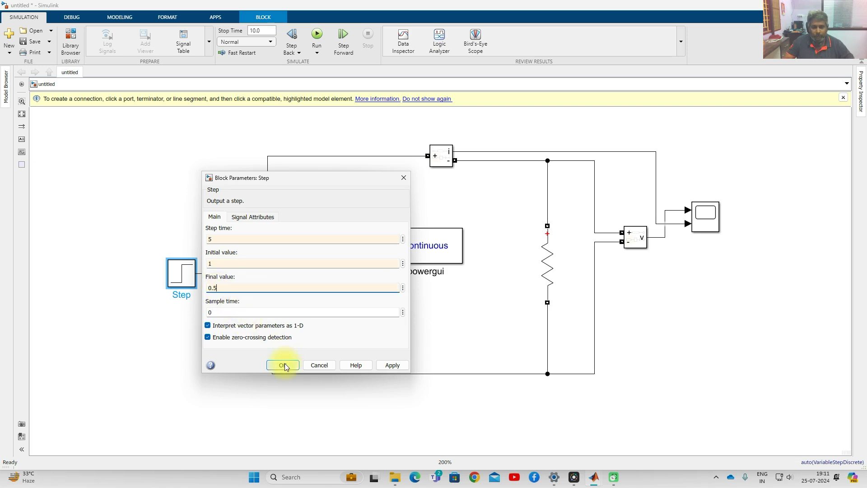
{"action": "left_click", "coordinate": [281, 364]}
- Open the Scope and run the simulation to view the response to the step control signal
{"action": "double_click", "coordinate": [703, 224]}
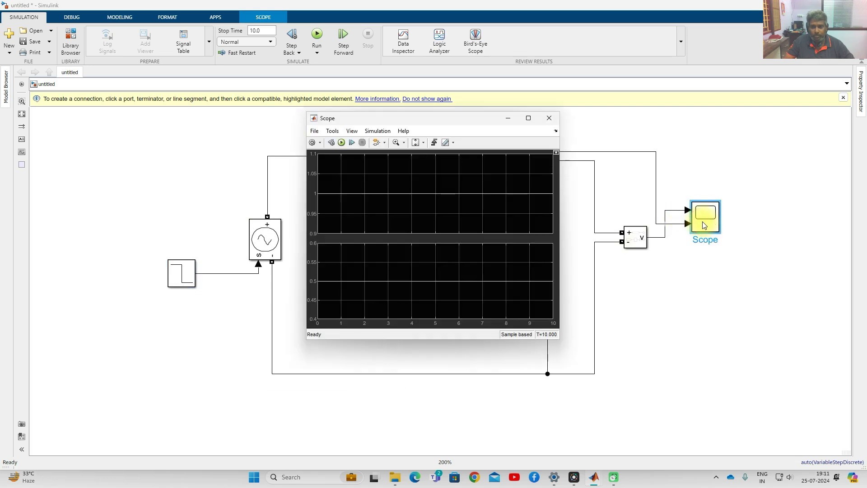
{"action": "left_click", "coordinate": [341, 142]}
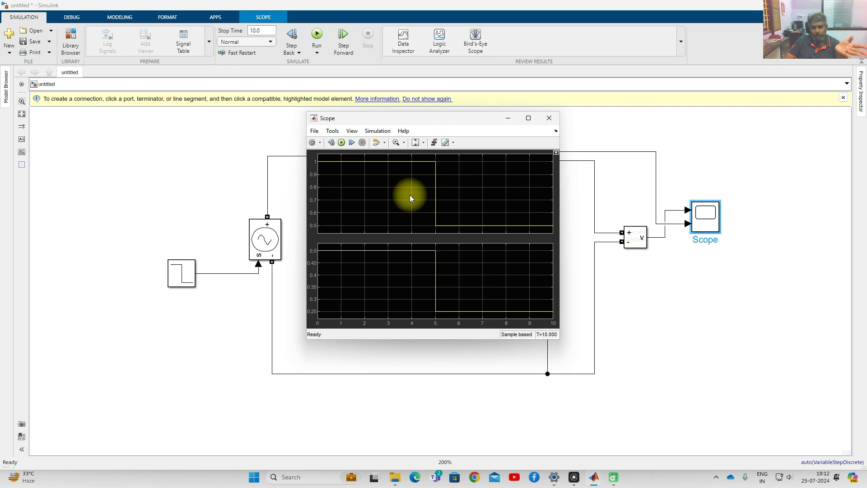
{"action": "left_click", "coordinate": [241, 309]}
- Replace the Step block with a Sine Wave block from Simulink/Sources, connected to the voltage source's control input
{"action": "left_click", "coordinate": [177, 277]}
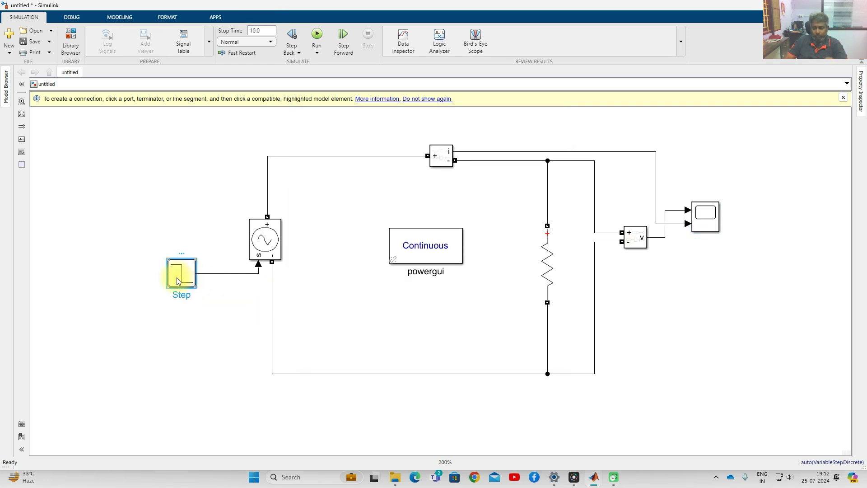
{"action": "key", "text": "Delete"}
{"action": "double_click", "coordinate": [157, 225]}
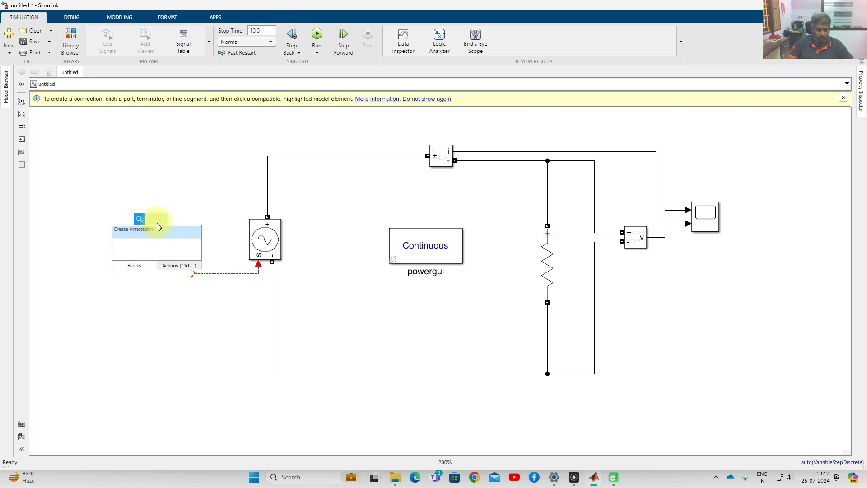
{"action": "type", "text": "sin"}
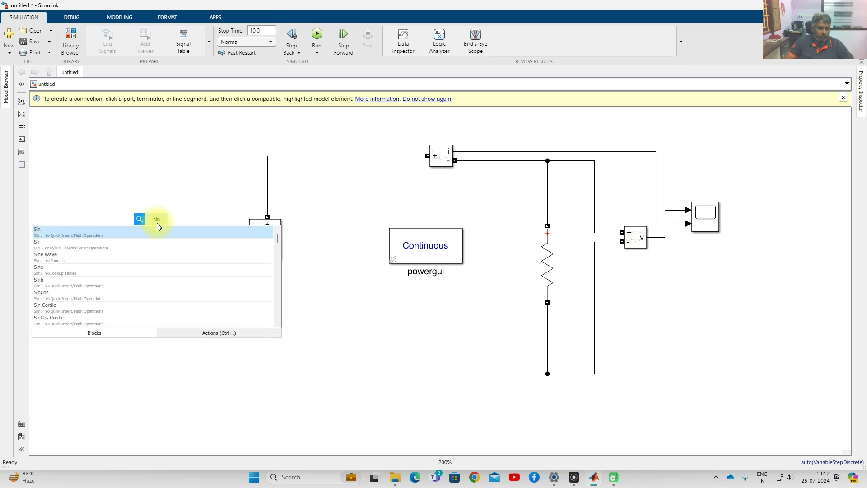
{"action": "left_click", "coordinate": [62, 261]}
{"action": "left_click_drag", "start_coordinate": [165, 228], "coordinate": [186, 280]}
{"action": "left_click", "coordinate": [184, 306]}
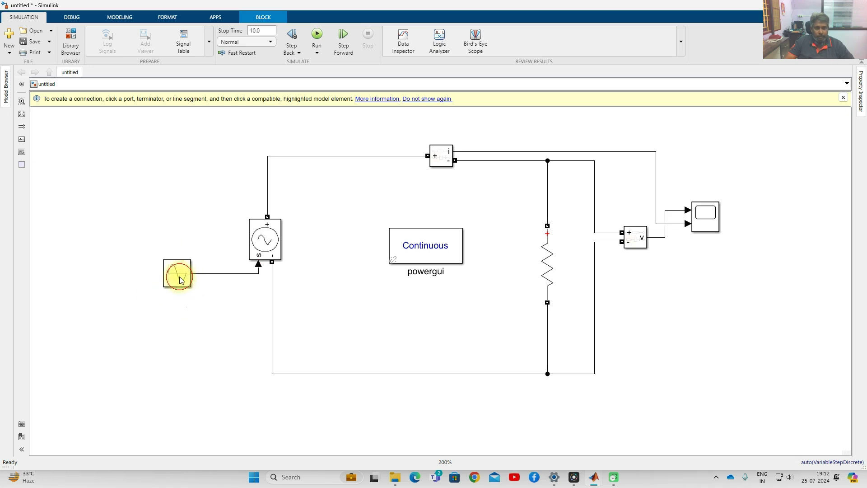
- Set the Sine Wave block's frequency to 2*pi*1 rad/sec and its sample time to 1e-3
{"action": "double_click", "coordinate": [180, 280]}
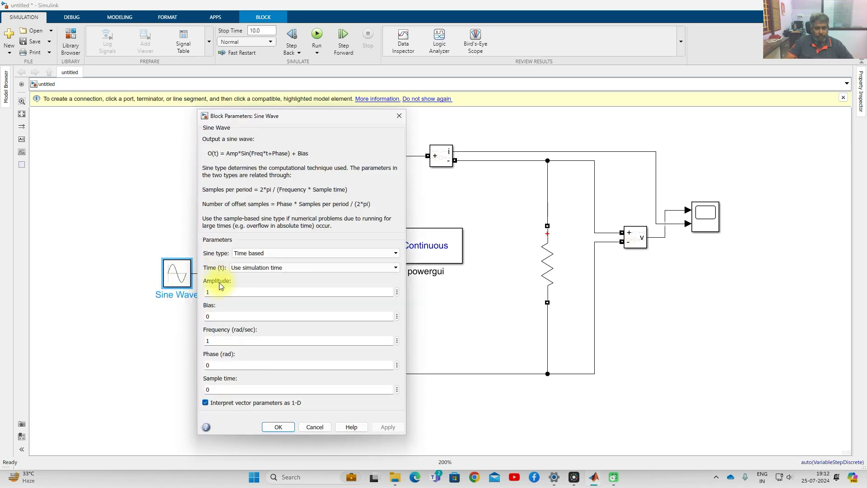
{"action": "double_click", "coordinate": [214, 337]}
{"action": "type", "text": "2"}
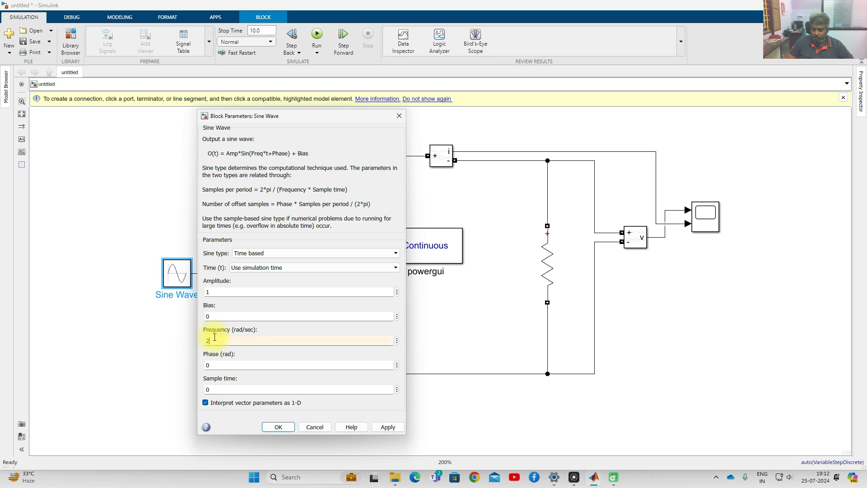
{"action": "type", "text": "*pi*1"}
{"action": "double_click", "coordinate": [229, 390]}
{"action": "type", "text": "1e-3"}
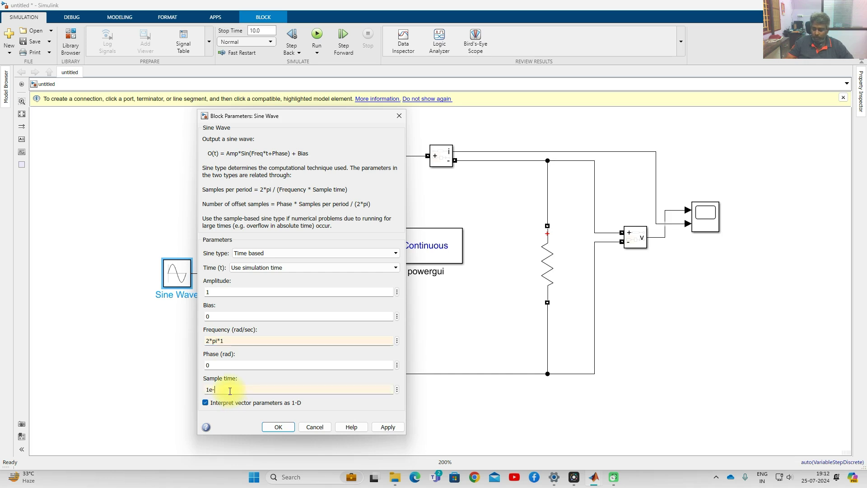
{"action": "key", "text": "Return"}
{"action": "left_click", "coordinate": [229, 391]}
- Run the simulation with the Scope open and autoscale the sinusoidal voltage and current waveforms
{"action": "double_click", "coordinate": [705, 222]}
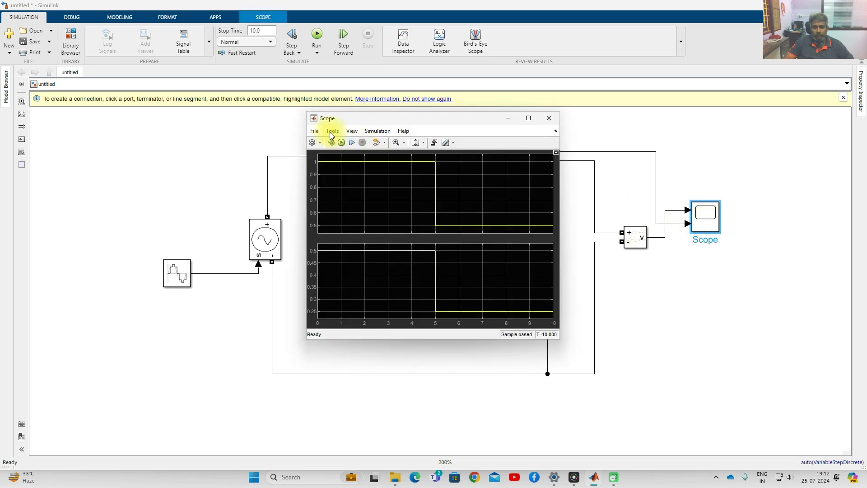
{"action": "left_click", "coordinate": [341, 142]}
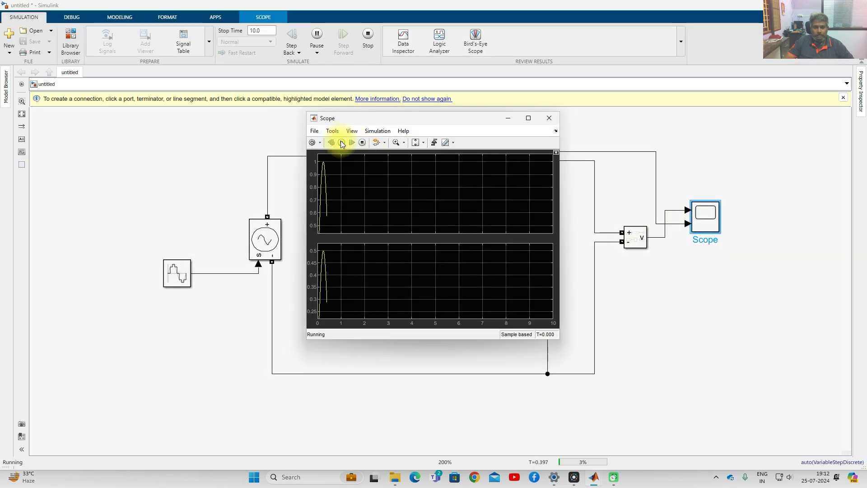
{"action": "left_click", "coordinate": [416, 142]}
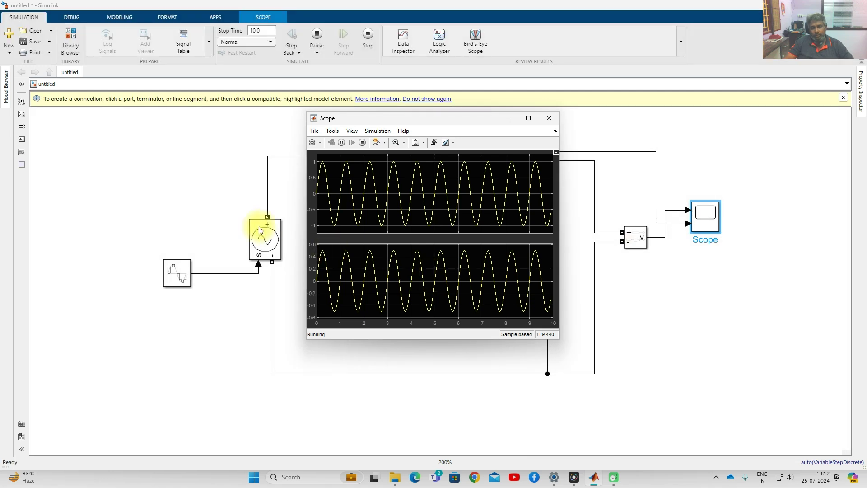
{"action": "left_click", "coordinate": [196, 219]}
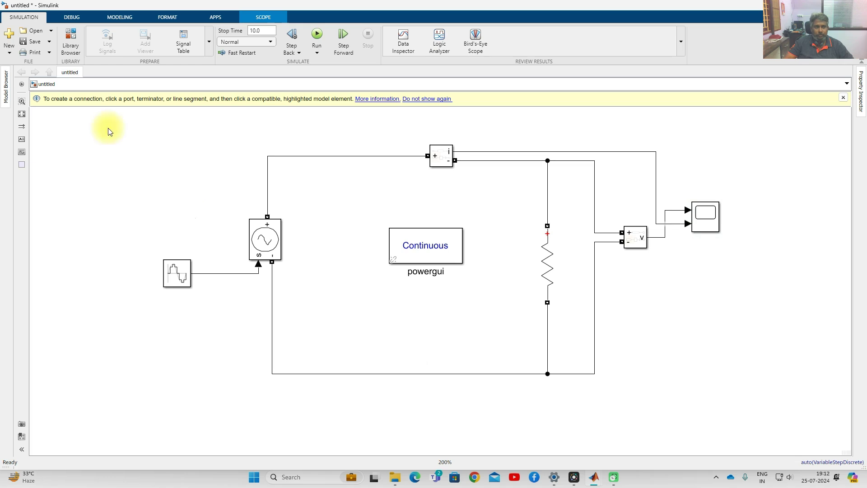
- Save the model as contvs in the LMS Solution YT Video From July 2024 folder
{"action": "left_click", "coordinate": [36, 42]}
{"action": "left_click_drag", "start_coordinate": [120, 5], "coordinate": [188, 29]}
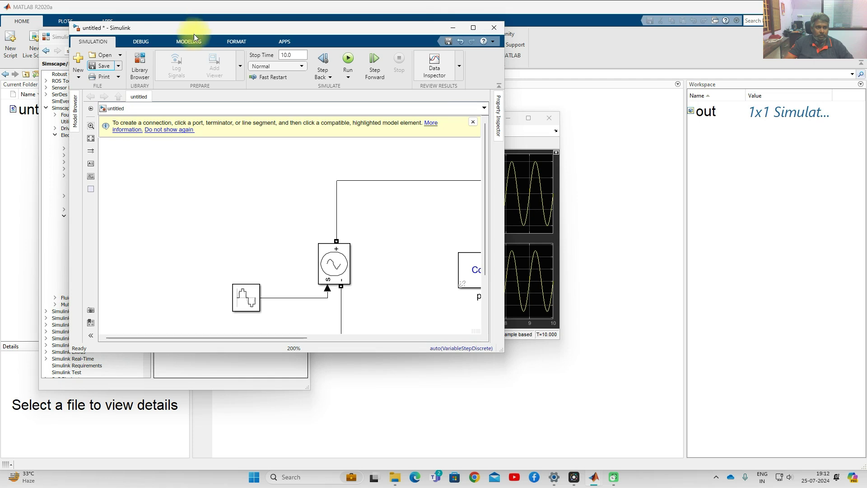
{"action": "left_click", "coordinate": [110, 69]}
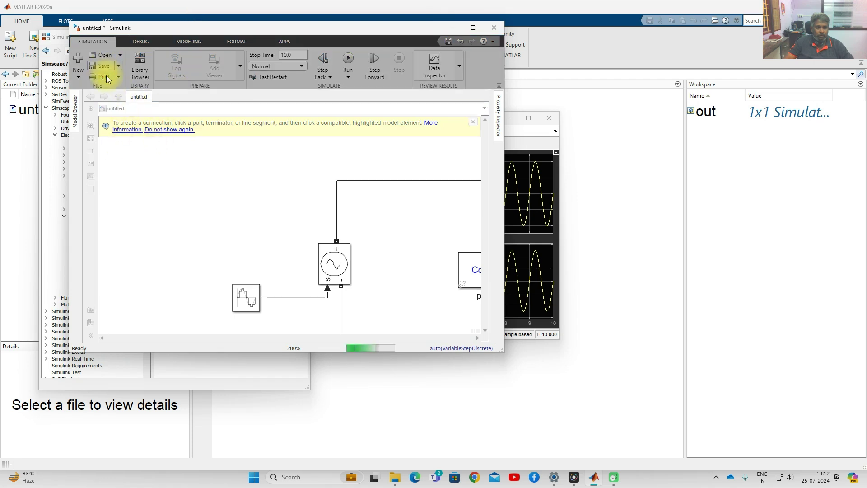
{"action": "type", "text": "contvs"}
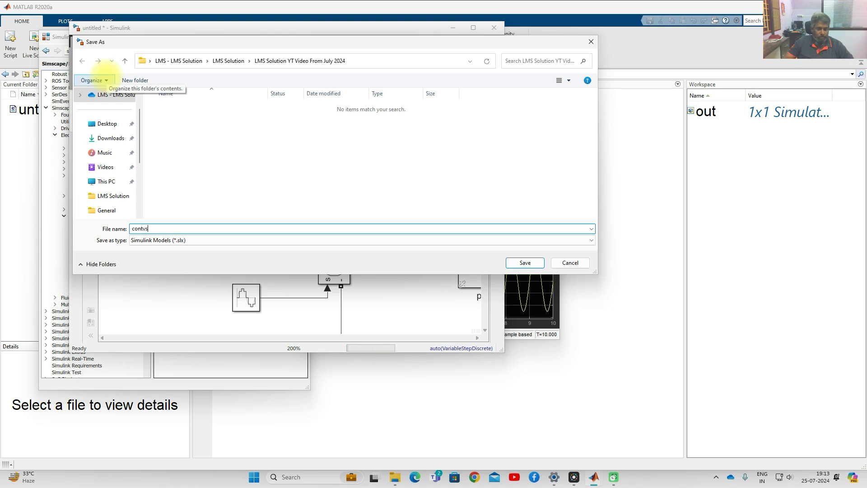
{"action": "left_click", "coordinate": [519, 262]}
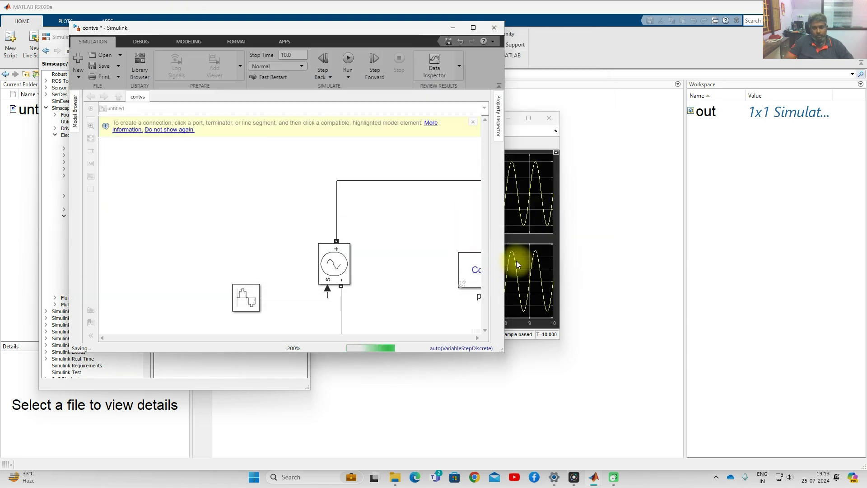
{"action": "left_click", "coordinate": [474, 27]}
- Save a copy of the model under the file name concs
{"action": "left_click", "coordinate": [51, 41]}
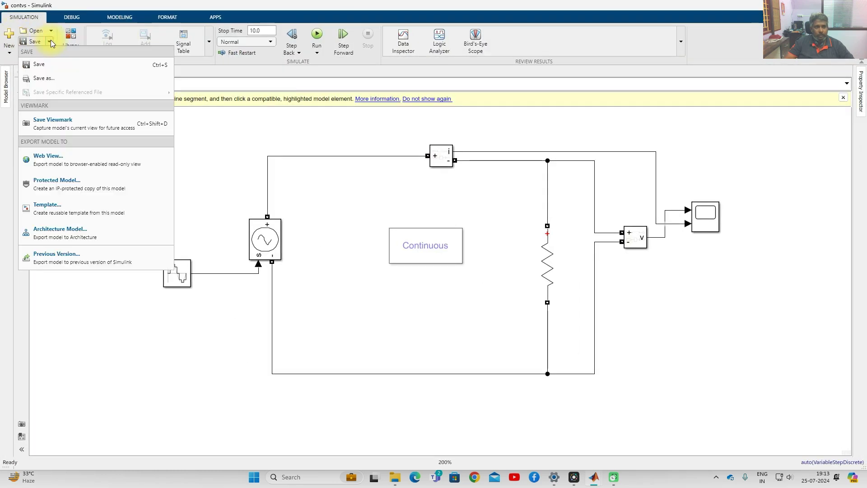
{"action": "left_click", "coordinate": [53, 79]}
{"action": "left_click", "coordinate": [90, 204]}
{"action": "key", "text": "BackSpace"}
{"action": "key", "text": "BackSpace"}
{"action": "key", "text": "BackSpace"}
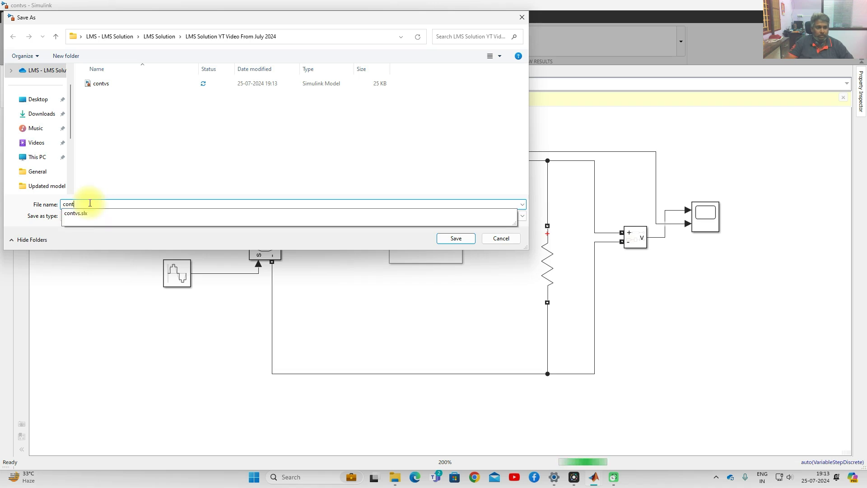
{"action": "type", "text": "cs"}
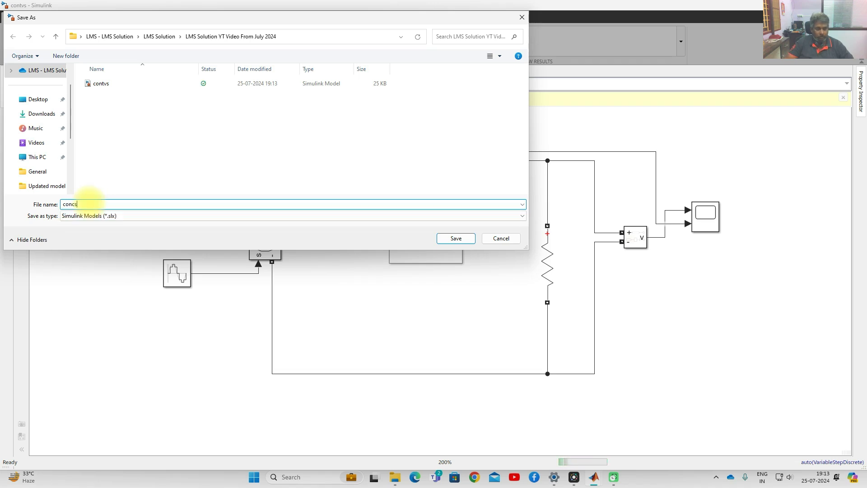
{"action": "key", "text": "Return"}
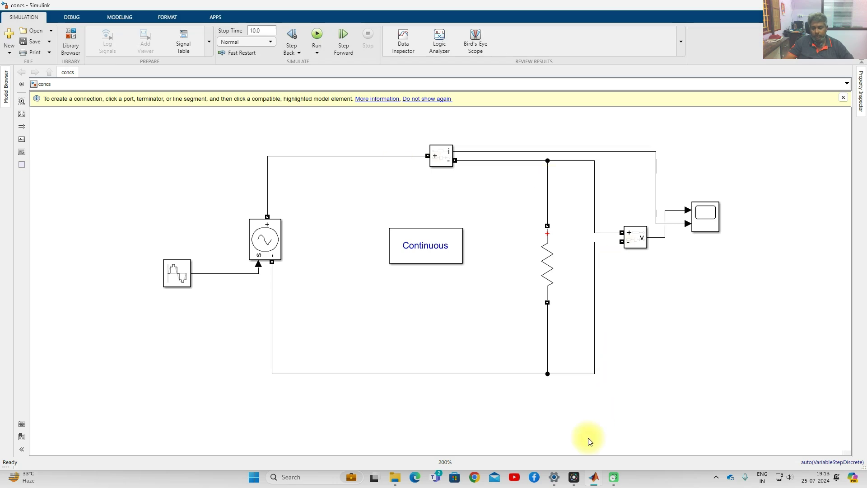
- Add a Controlled Current Source from the Electrical Sources library inside the circuit loop, moving the powergui block outside the loop
{"action": "mouse_move", "coordinate": [594, 480]}
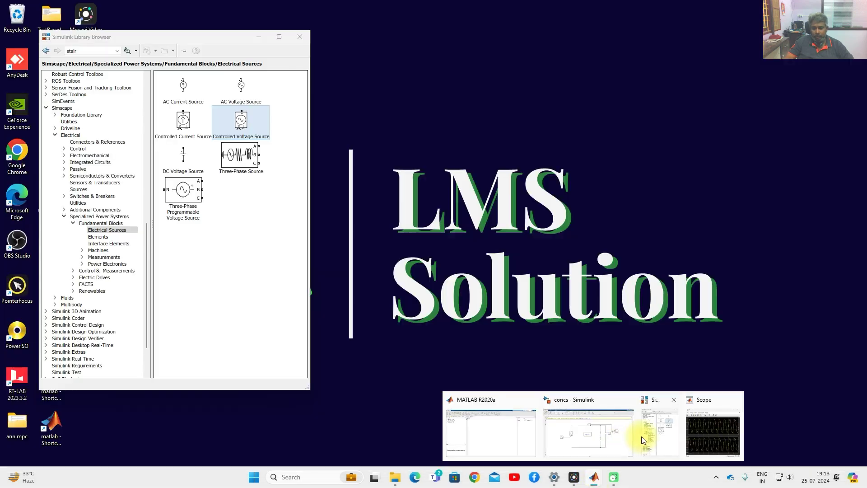
{"action": "left_click", "coordinate": [641, 436]}
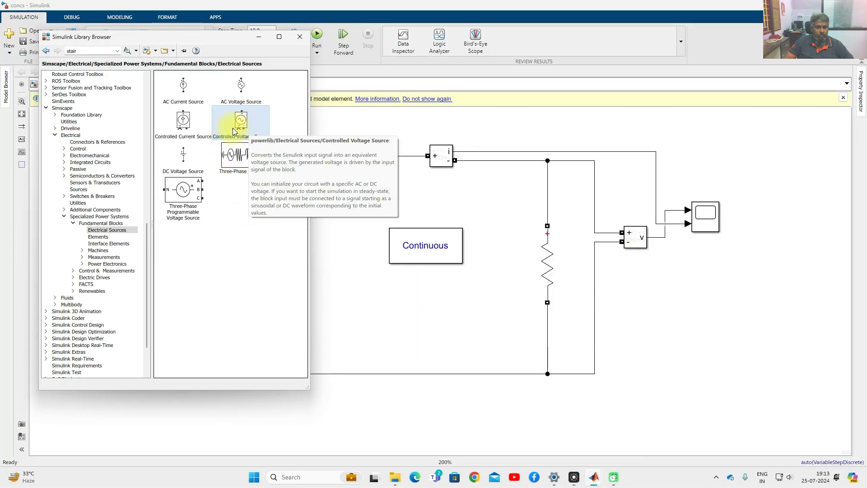
{"action": "left_click", "coordinate": [183, 122]}
{"action": "left_click_drag", "start_coordinate": [183, 122], "coordinate": [398, 287]}
{"action": "left_click", "coordinate": [436, 255]}
{"action": "left_click_drag", "start_coordinate": [435, 255], "coordinate": [397, 214]}
{"action": "left_click_drag", "start_coordinate": [373, 280], "coordinate": [426, 272]}
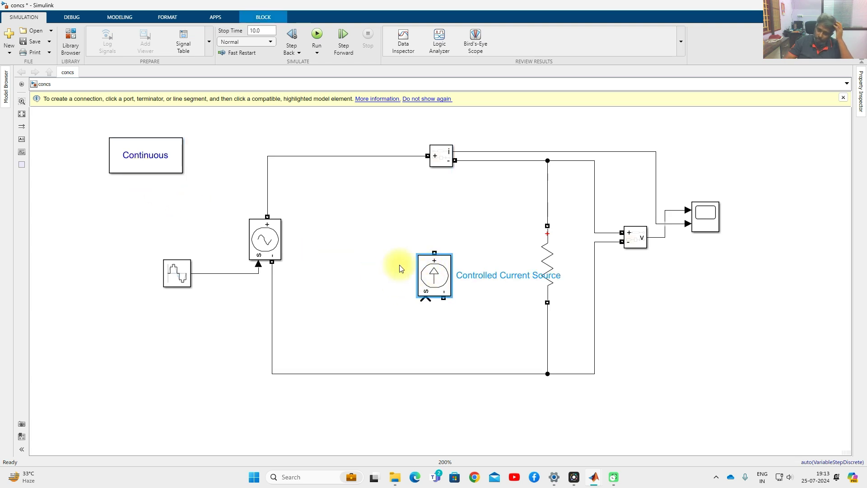
{"action": "left_click", "coordinate": [346, 277]}
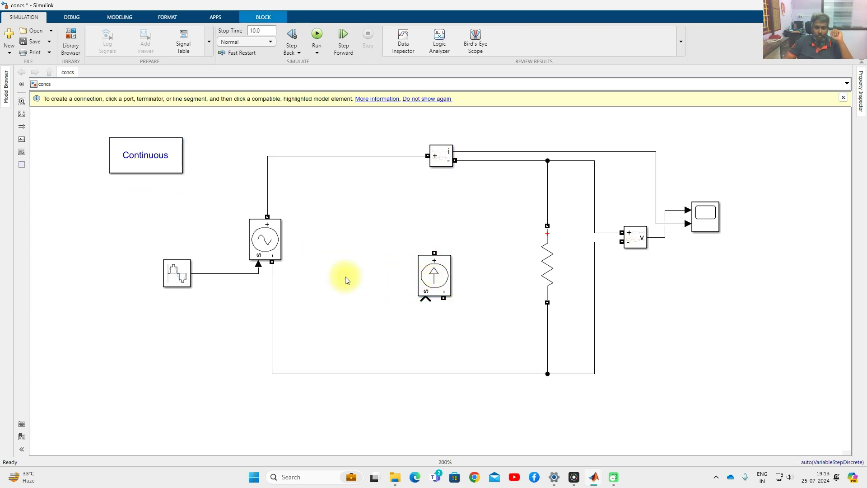
- Replace the Sine Wave and Controlled Voltage Source with a DC Voltage Source wired to the current measurement and the load's return line
{"action": "left_click_drag", "start_coordinate": [144, 211], "coordinate": [305, 302]}
{"action": "key", "text": "Delete"}
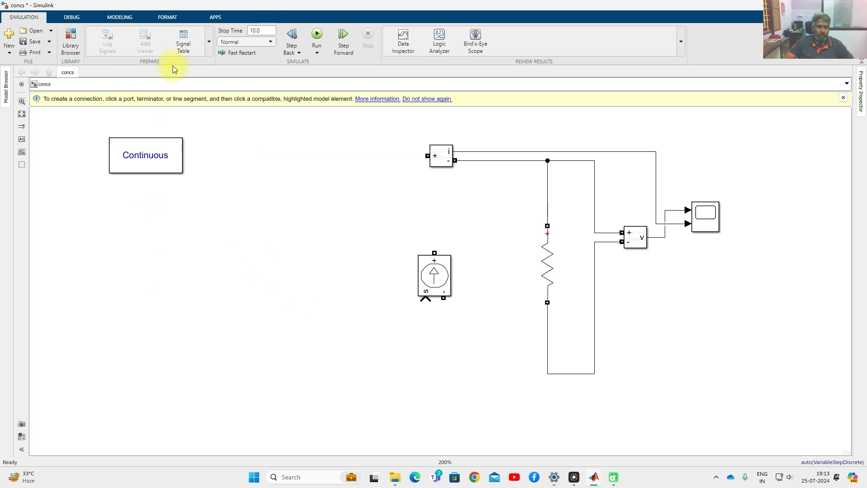
{"action": "left_click", "coordinate": [70, 42]}
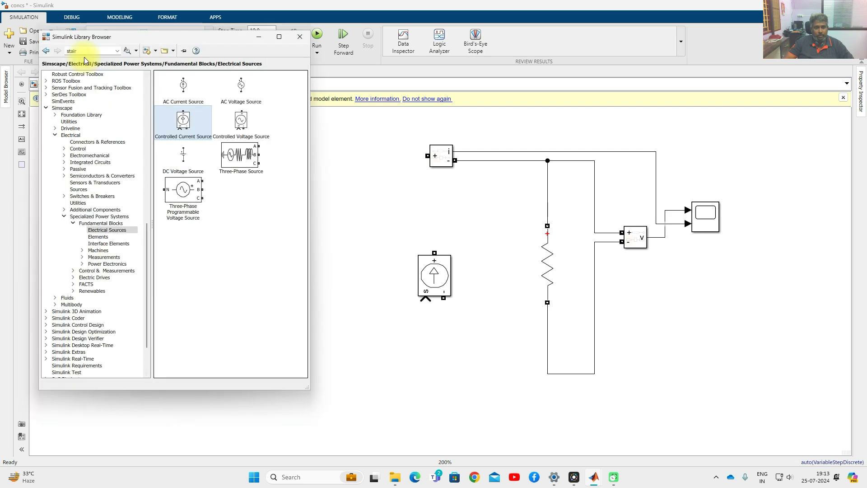
{"action": "left_click_drag", "start_coordinate": [183, 156], "coordinate": [426, 156]}
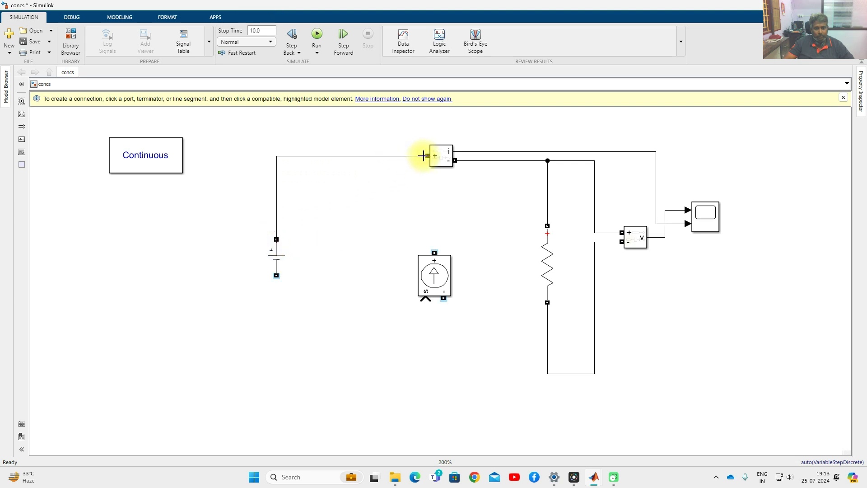
{"action": "mouse_move", "coordinate": [277, 275]}
{"action": "left_mouse_down"}
{"action": "mouse_move", "coordinate": [387, 371]}
{"action": "mouse_move", "coordinate": [547, 372]}
{"action": "left_mouse_up"}
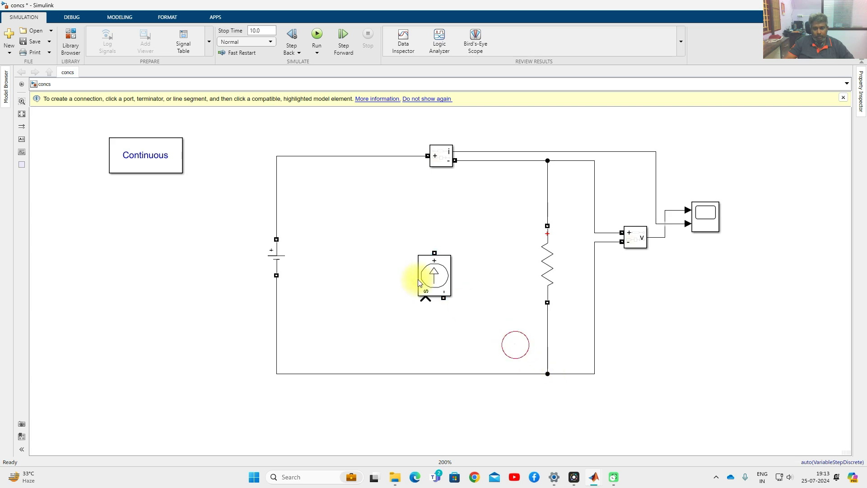
- Move the current measurement block closer to the DC source and place the Controlled Current Source beside the resistor
{"action": "left_click_drag", "start_coordinate": [418, 283], "coordinate": [381, 287]}
{"action": "left_click_drag", "start_coordinate": [434, 155], "coordinate": [367, 155]}
{"action": "left_click_drag", "start_coordinate": [400, 283], "coordinate": [460, 286]}
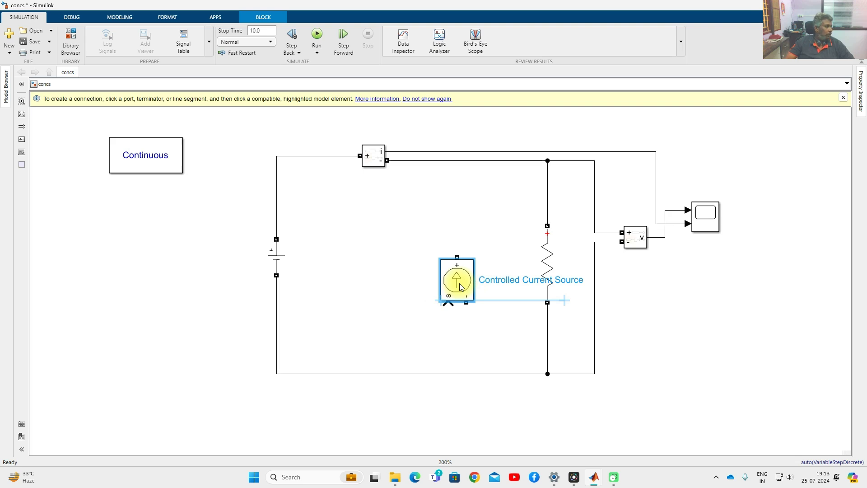
- Wire the Controlled Current Source between the upper supply line and the return line, parallel to the resistor, and save the model
{"action": "left_click_drag", "start_coordinate": [457, 257], "coordinate": [458, 162]}
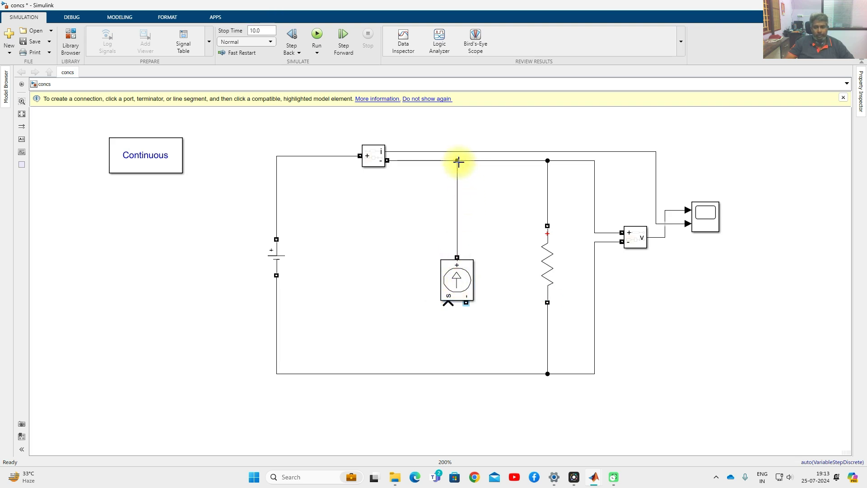
{"action": "left_click_drag", "start_coordinate": [466, 302], "coordinate": [465, 371]}
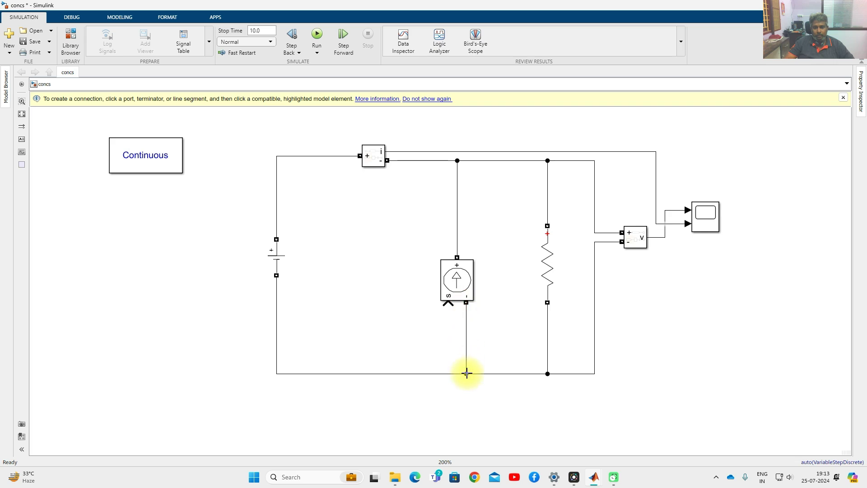
{"action": "left_click", "coordinate": [31, 41]}
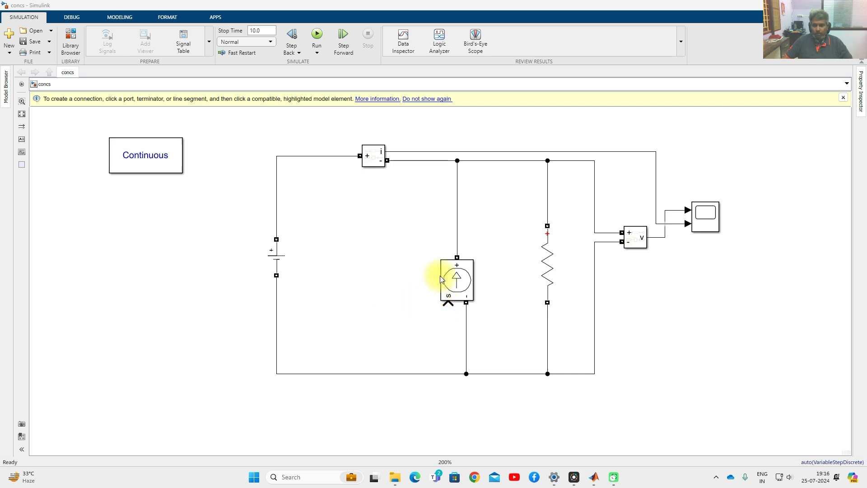
- Add a Constant block with value 1 and connect it to the control input of the Controlled Current Source
{"action": "left_click", "coordinate": [456, 280]}
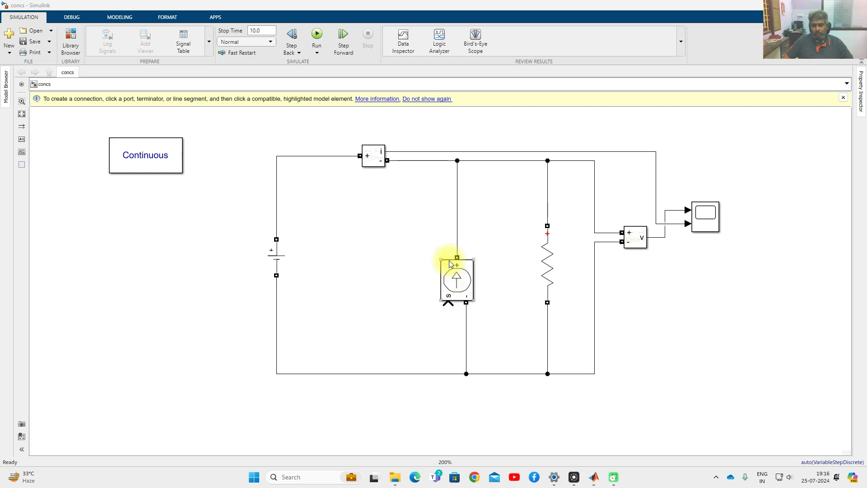
{"action": "left_click", "coordinate": [441, 337]}
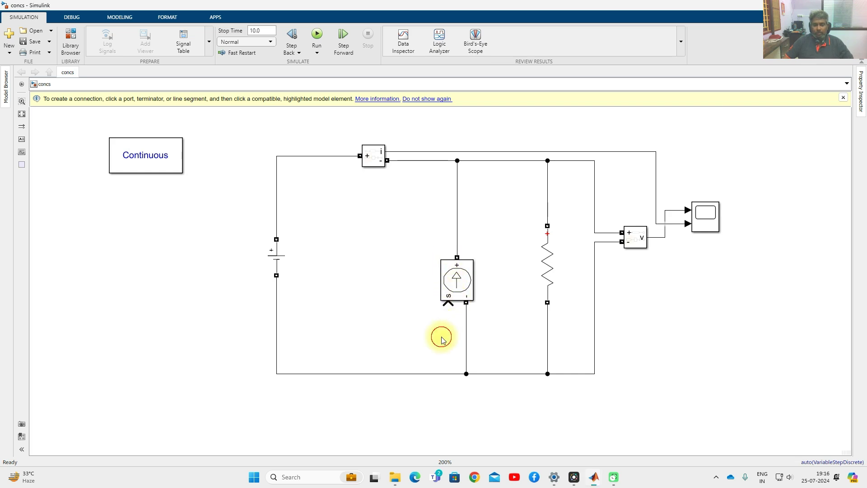
{"action": "double_click", "coordinate": [408, 328]}
{"action": "type", "text": "cons"}
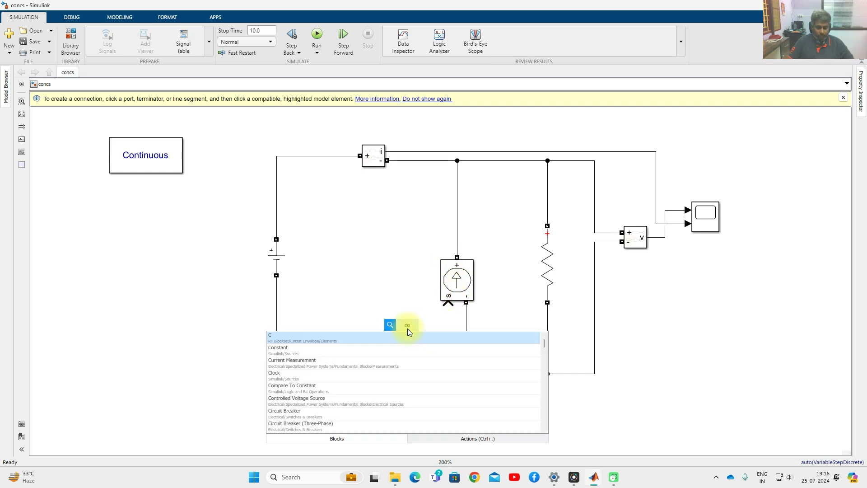
{"action": "left_click", "coordinate": [372, 342]}
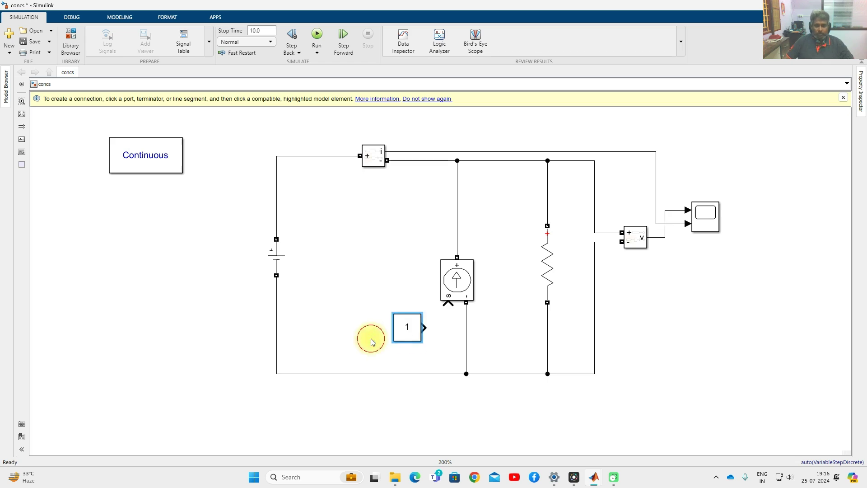
{"action": "left_click_drag", "start_coordinate": [401, 320], "coordinate": [446, 303]}
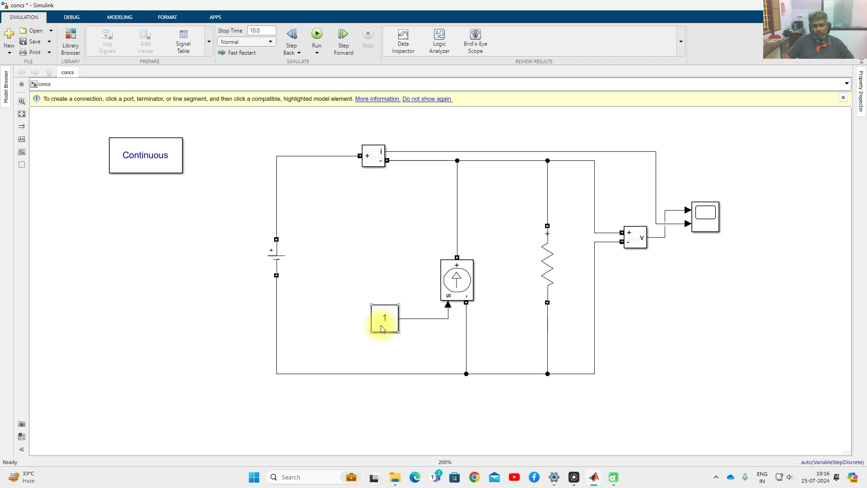
- Review the Controlled Current Source's parameters, including its source type and initial values, and close the settings
{"action": "double_click", "coordinate": [456, 290]}
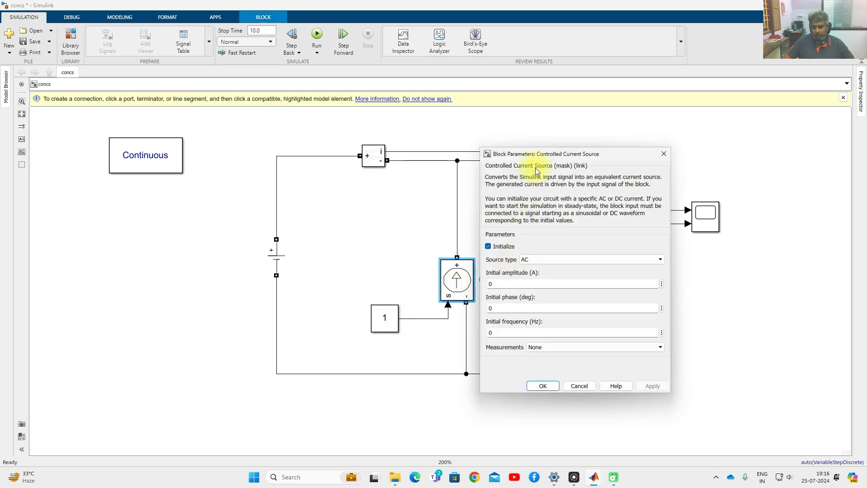
{"action": "left_click_drag", "start_coordinate": [532, 153], "coordinate": [534, 135]}
{"action": "left_click", "coordinate": [447, 284]}
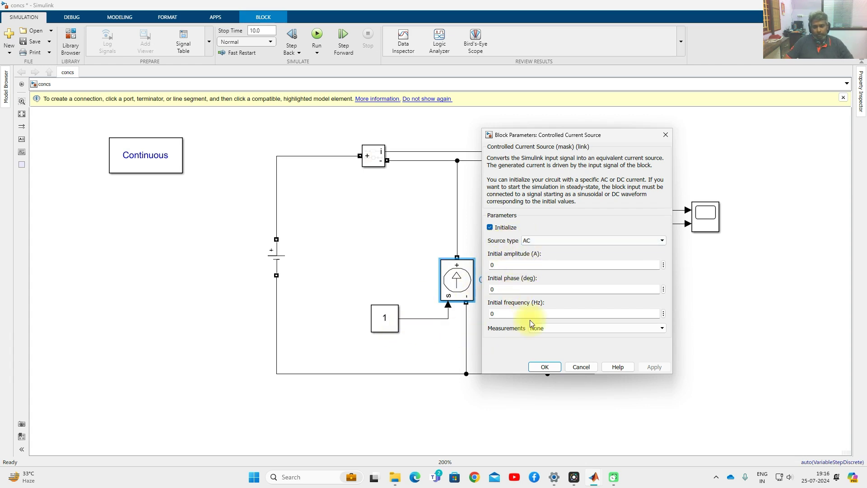
{"action": "left_click", "coordinate": [541, 367]}
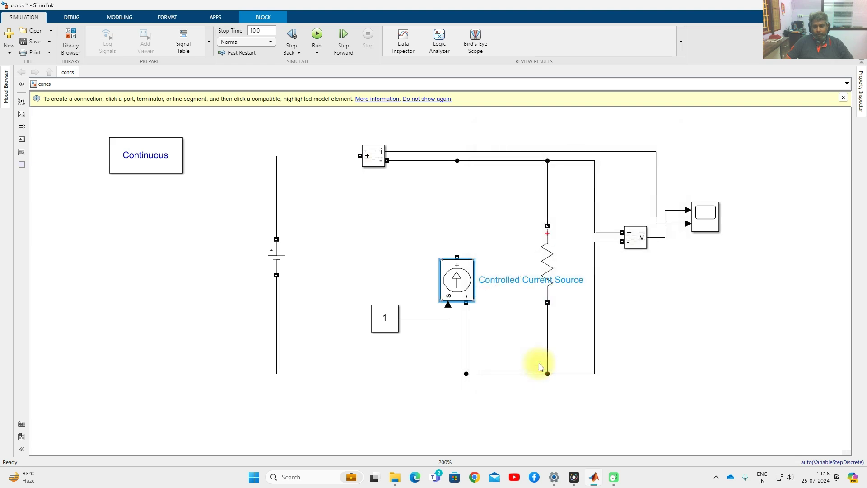
{"action": "left_click", "coordinate": [374, 257]}
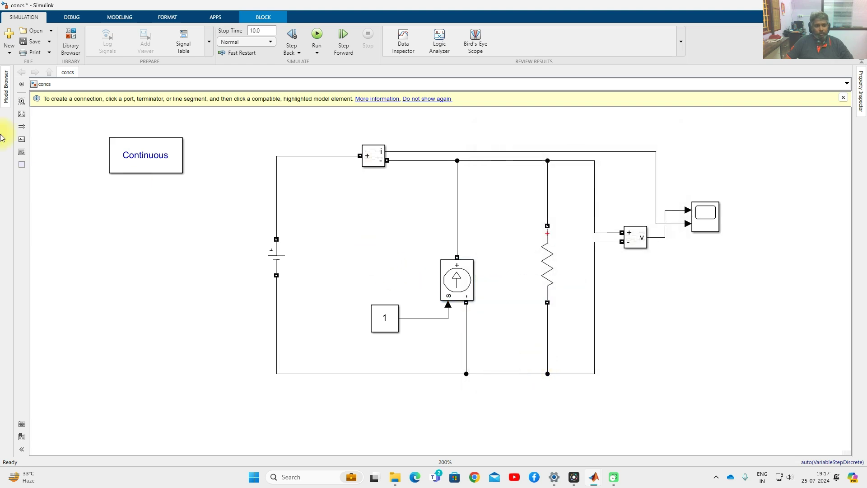
- Fit the model in view and set the DC Voltage Source amplitude to 1 V
{"action": "left_click", "coordinate": [22, 115]}
{"action": "double_click", "coordinate": [261, 271]}
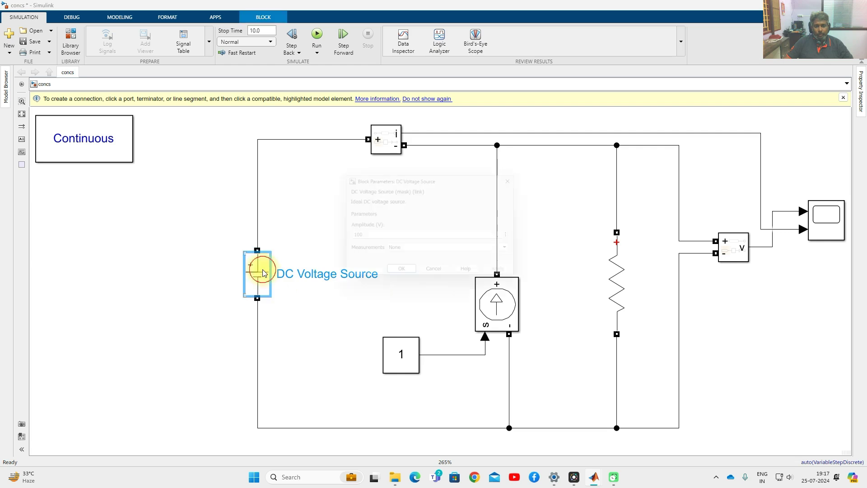
{"action": "type", "text": "5"}
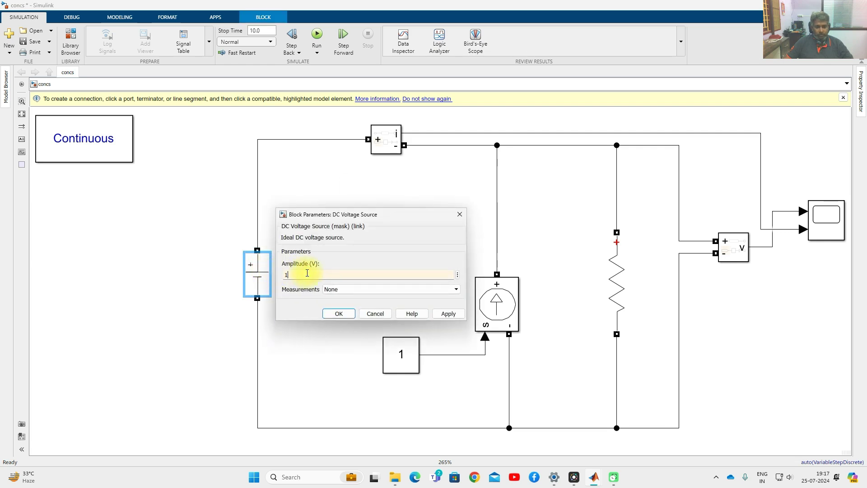
{"action": "left_click", "coordinate": [339, 313]}
{"action": "left_click", "coordinate": [152, 204]}
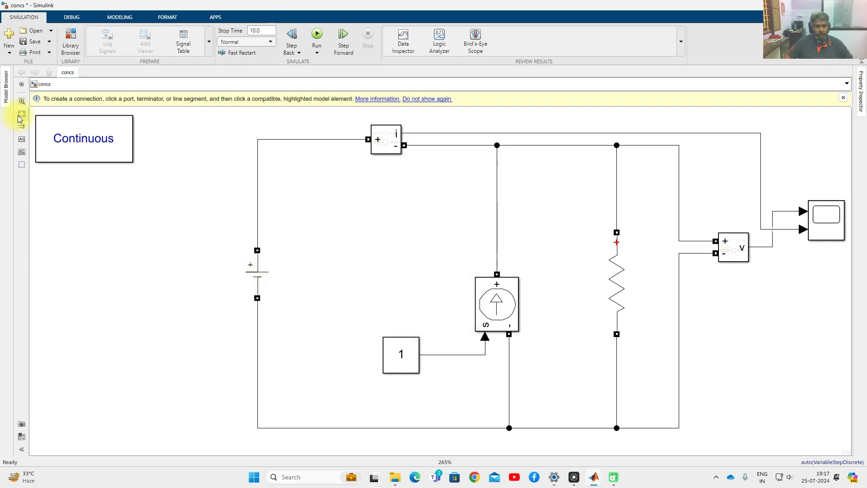
- Run the simulation and examine the load voltage and source current waveforms on the Scope
{"action": "left_click", "coordinate": [498, 324]}
{"action": "left_click", "coordinate": [467, 340]}
{"action": "left_click", "coordinate": [497, 228]}
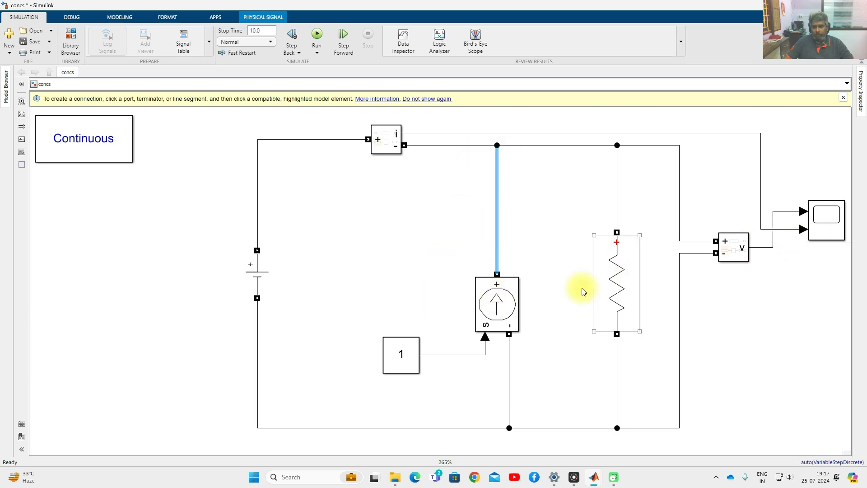
{"action": "left_click", "coordinate": [831, 228]}
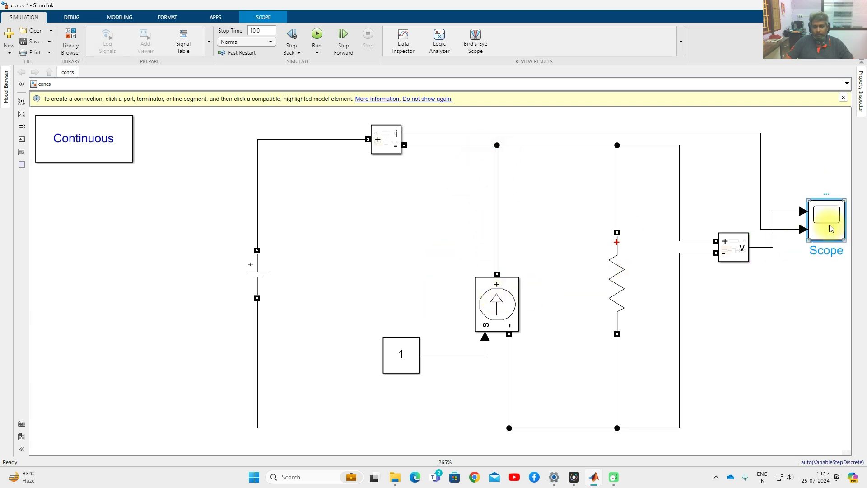
{"action": "double_click", "coordinate": [830, 228]}
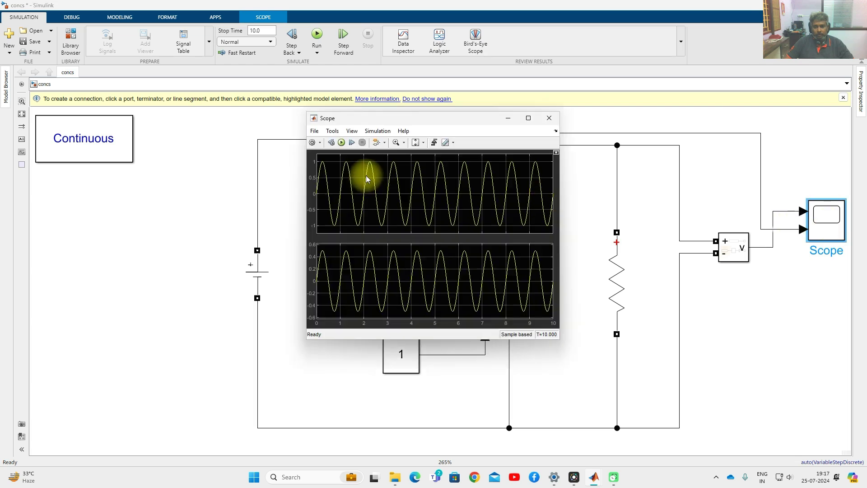
{"action": "left_click", "coordinate": [342, 142]}
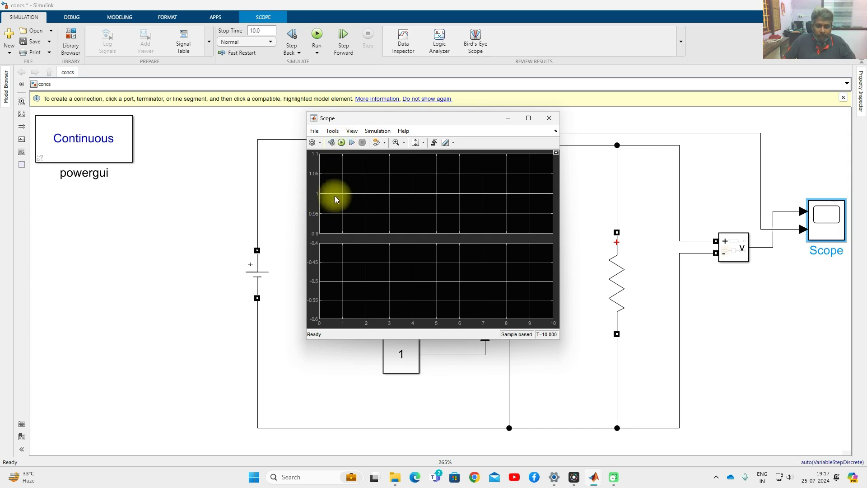
{"action": "left_click", "coordinate": [258, 284]}
{"action": "left_click", "coordinate": [320, 272]}
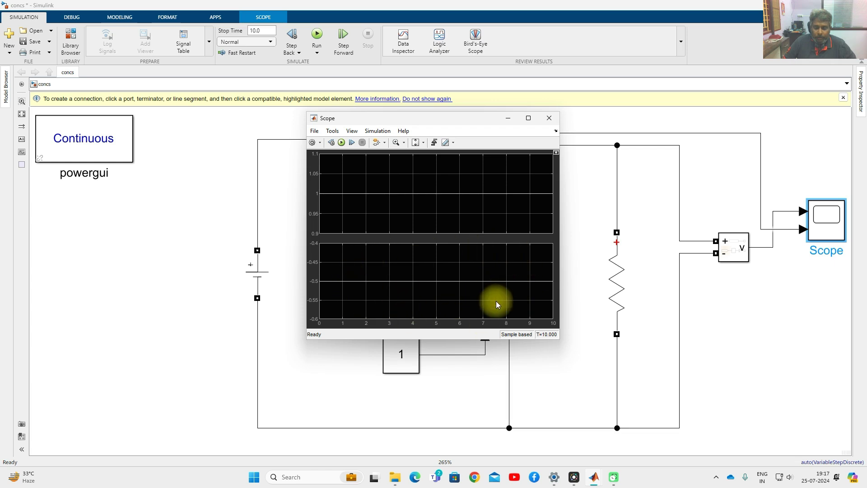
{"action": "left_click", "coordinate": [575, 341]}
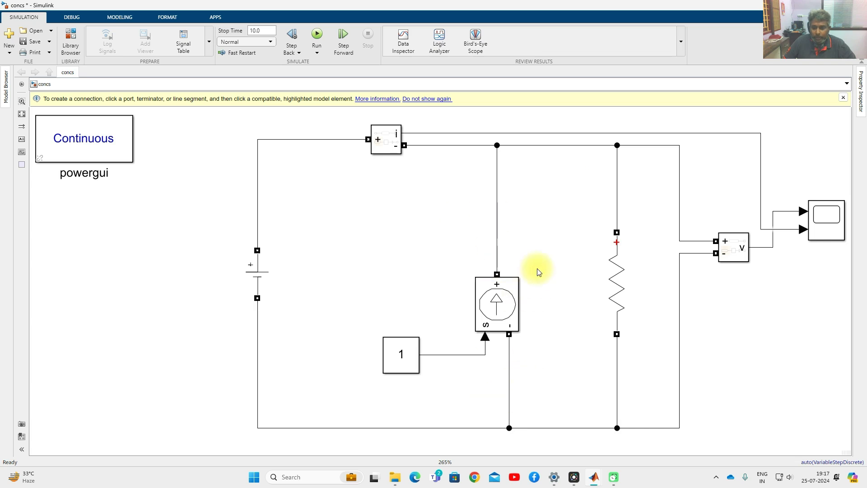
- Replace the wire above the Controlled Current Source with a rotated copy of the current measurement block, connected in series with the source
{"action": "left_click_drag", "start_coordinate": [388, 142], "coordinate": [484, 210]}
{"action": "key", "text": "Delete"}
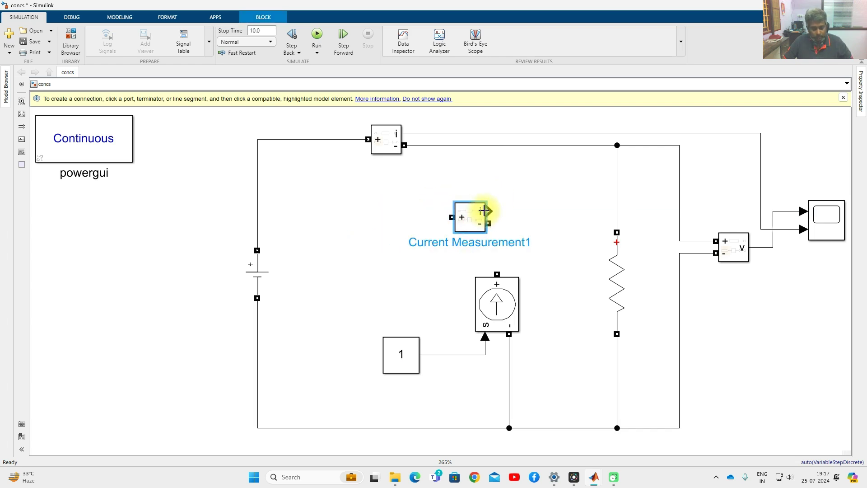
{"action": "key", "text": "ctrl+r"}
{"action": "key", "text": "ctrl+r"}
{"action": "key", "text": "ctrl+r"}
{"action": "left_click_drag", "start_coordinate": [482, 217], "coordinate": [498, 280]}
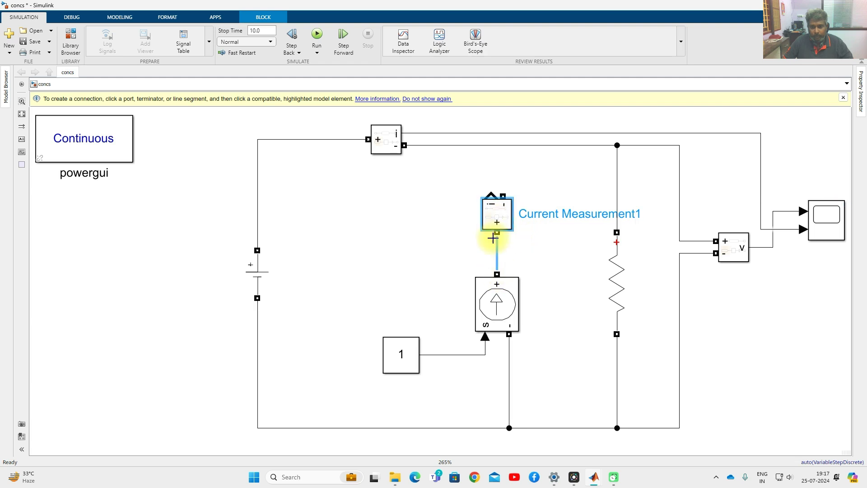
{"action": "left_click", "coordinate": [449, 242]}
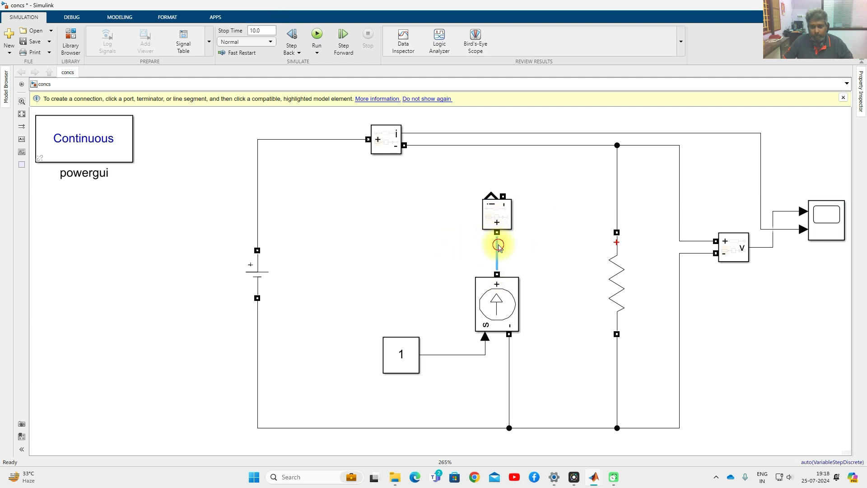
{"action": "left_click_drag", "start_coordinate": [503, 196], "coordinate": [503, 145]}
- Insert another copy of the current measurement block in series between the current source's upper junction and the resistor branch
{"action": "left_click_drag", "start_coordinate": [386, 129], "coordinate": [557, 143]}
{"action": "left_click", "coordinate": [562, 145]}
{"action": "key", "text": "Delete"}
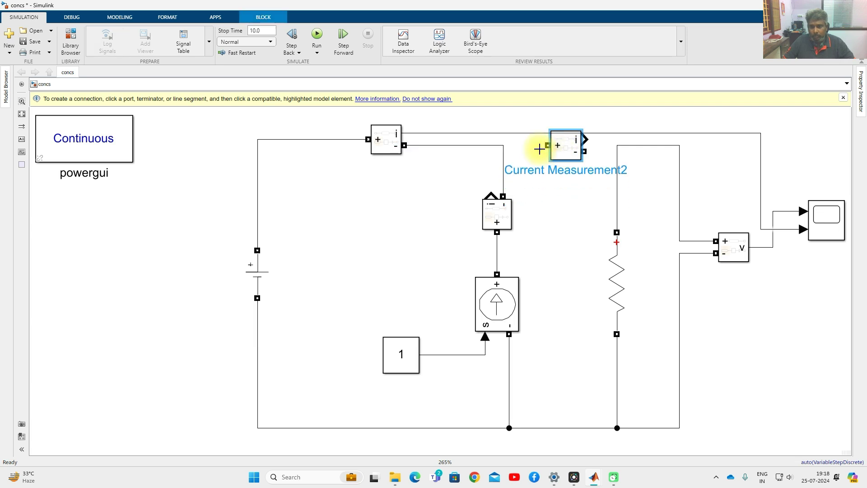
{"action": "left_click", "coordinate": [502, 145]}
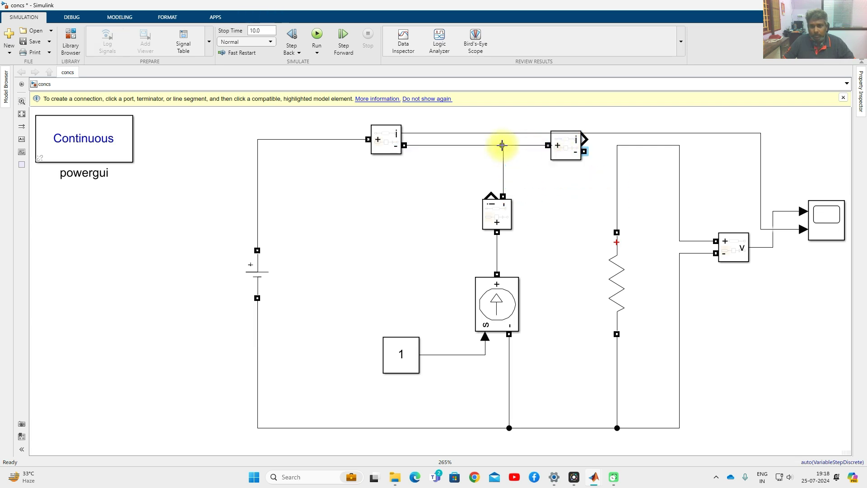
{"action": "left_click_drag", "start_coordinate": [584, 151], "coordinate": [611, 150]}
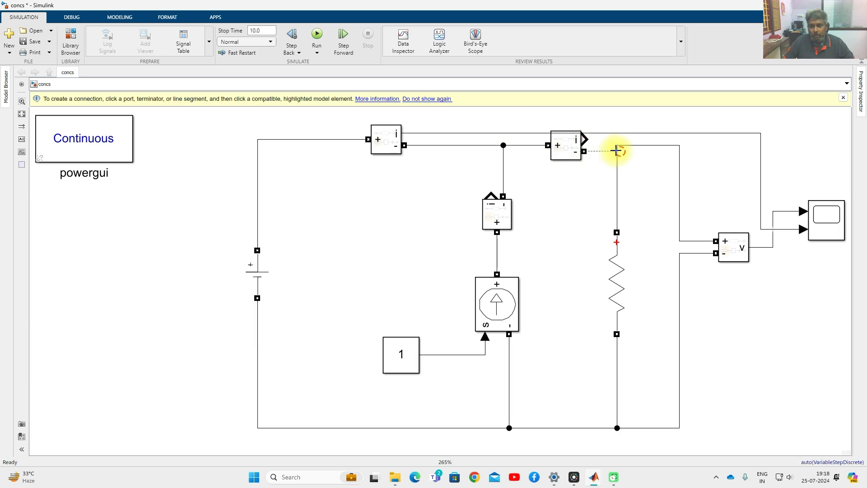
{"action": "left_click", "coordinate": [617, 150]}
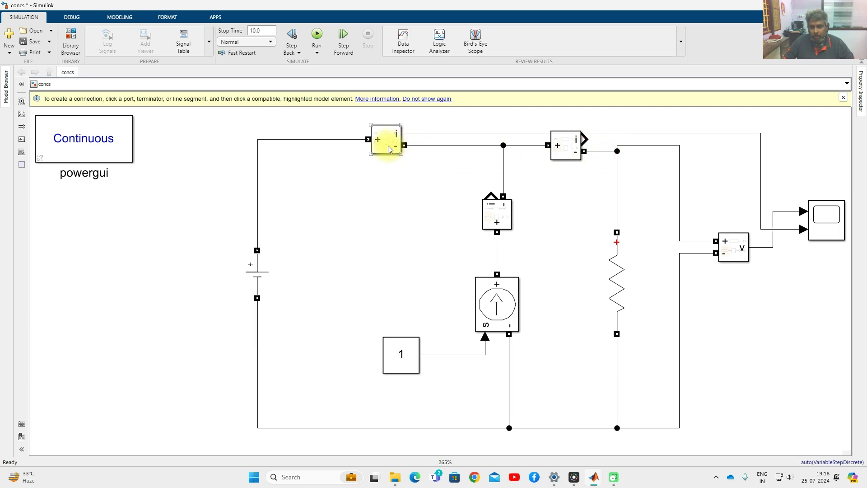
{"action": "left_click", "coordinate": [385, 139]}
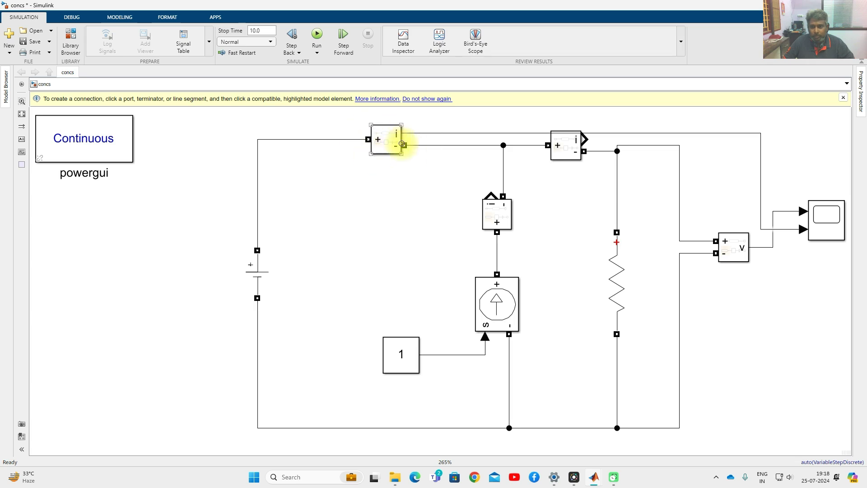
{"action": "left_click", "coordinate": [496, 218]}
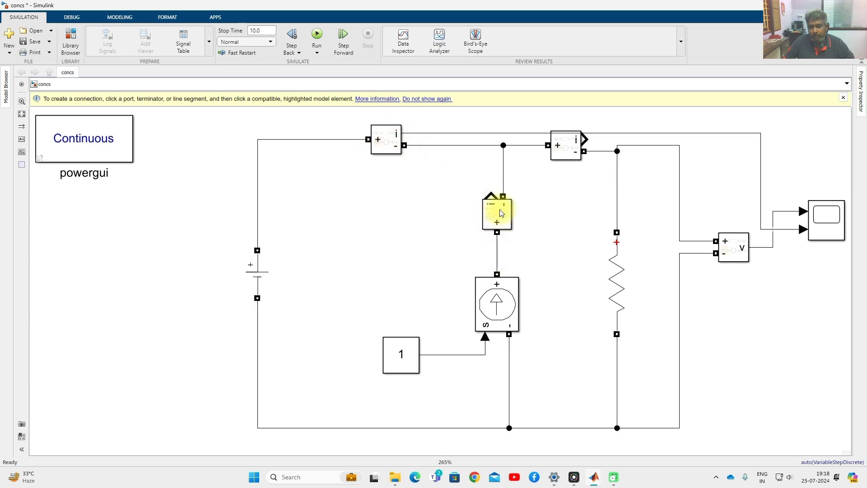
{"action": "left_click", "coordinate": [512, 281]}
{"action": "left_click", "coordinate": [562, 157]}
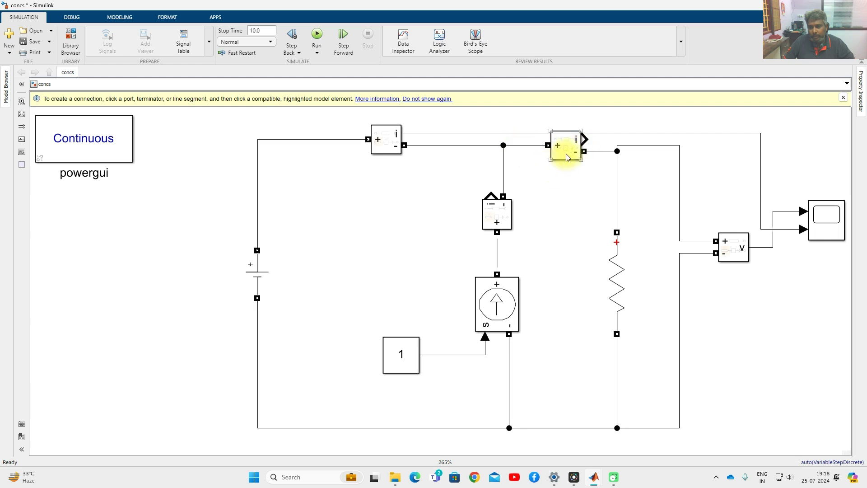
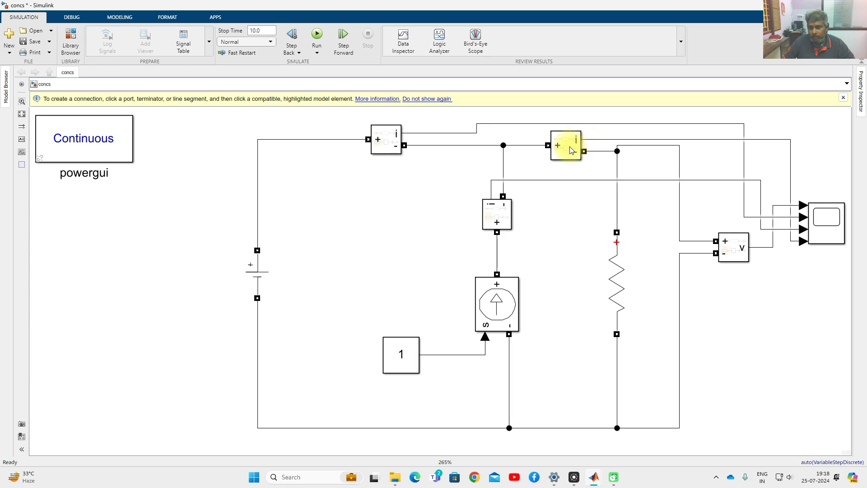
- Run the simulation from the Scope and maximize its window to view the voltage and the three current waveforms
{"action": "double_click", "coordinate": [826, 222]}
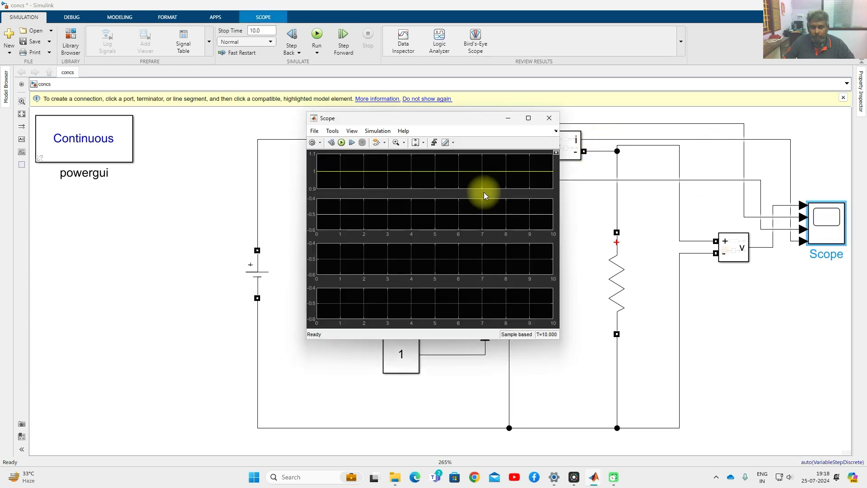
{"action": "left_click", "coordinate": [342, 142]}
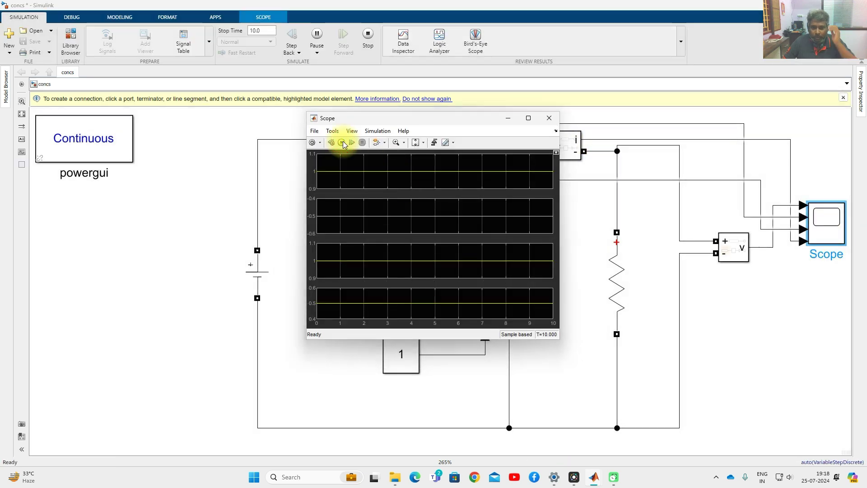
{"action": "left_click", "coordinate": [528, 118]}
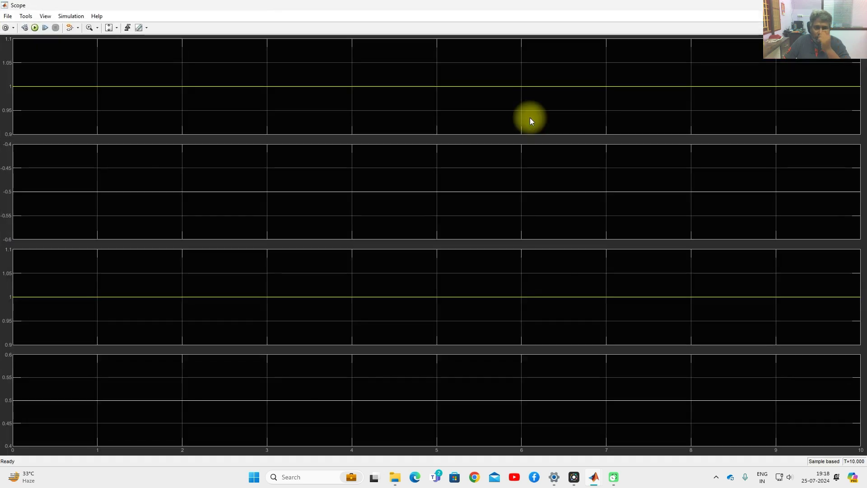
- Restore and enlarge the Scope window beside the circuit and compare its four waveforms with the current measurements at the upper junction
{"action": "left_click_drag", "start_coordinate": [647, 12], "coordinate": [602, 31]}
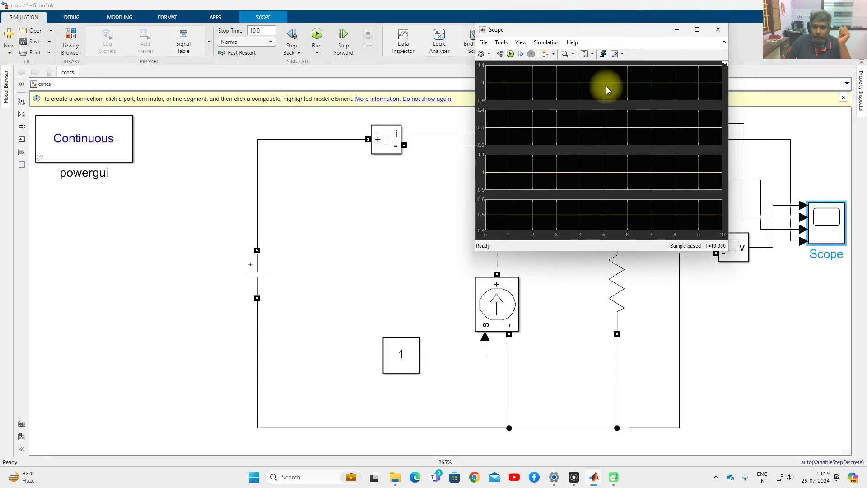
{"action": "left_click_drag", "start_coordinate": [477, 250], "coordinate": [323, 330]}
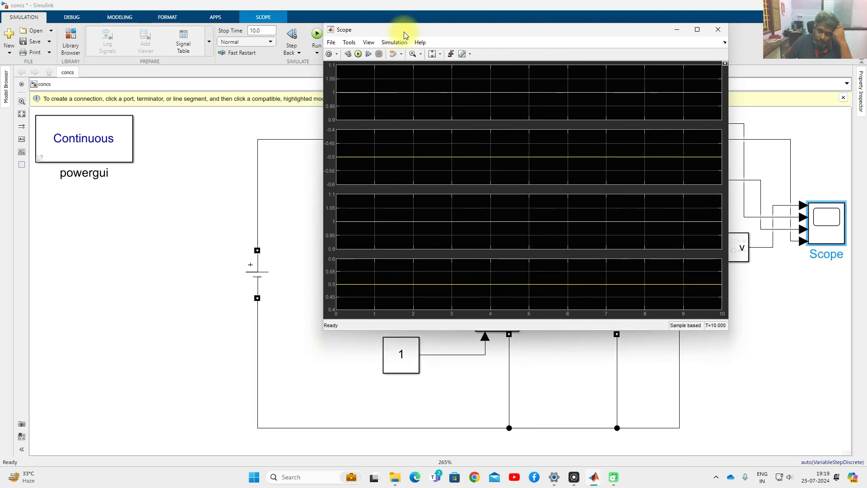
{"action": "left_click_drag", "start_coordinate": [404, 34], "coordinate": [363, 58]}
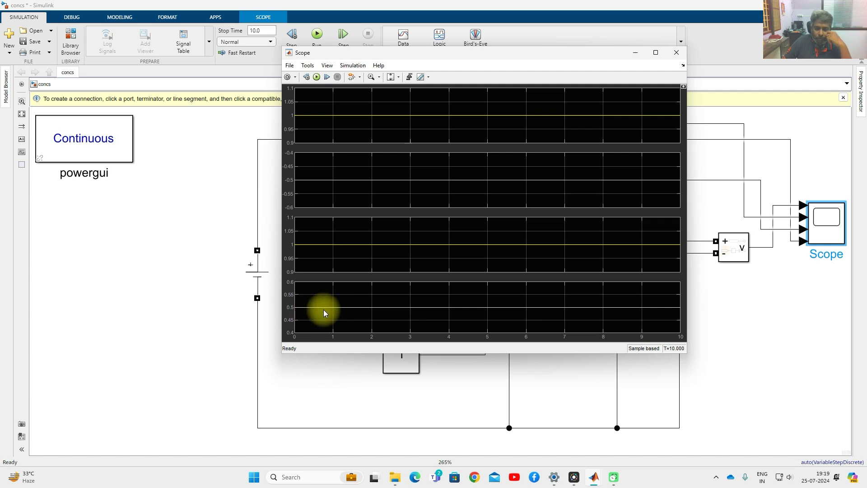
{"action": "left_click", "coordinate": [483, 383]}
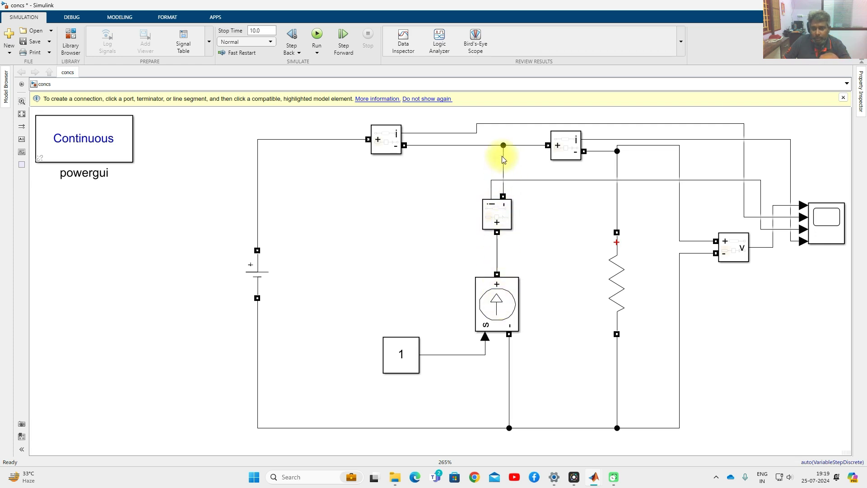
{"action": "left_click", "coordinate": [558, 155]}
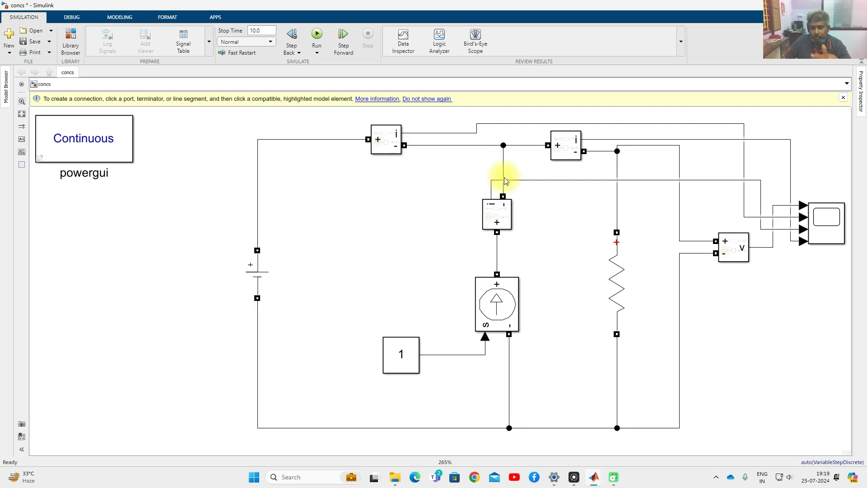
- Replace the Constant block with a Step block connected to the control input of the Controlled Current Source
{"action": "double_click", "coordinate": [400, 360]}
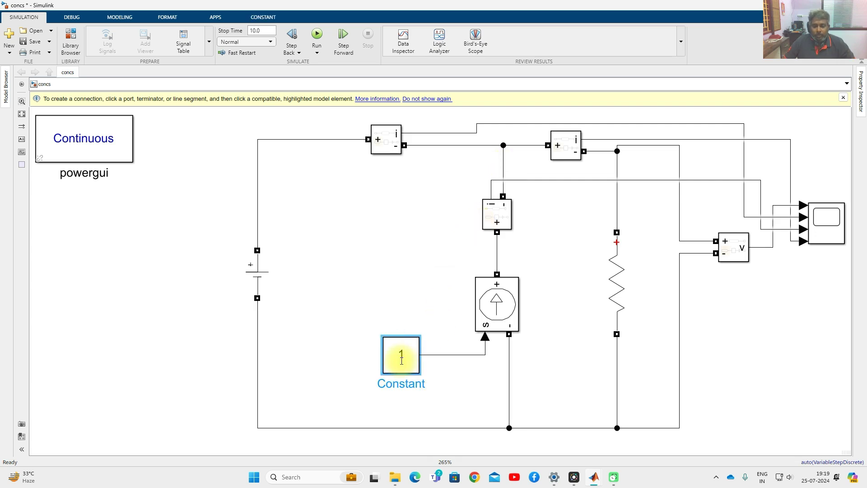
{"action": "left_click", "coordinate": [506, 426]}
{"action": "left_click", "coordinate": [403, 360]}
{"action": "double_click", "coordinate": [388, 289]}
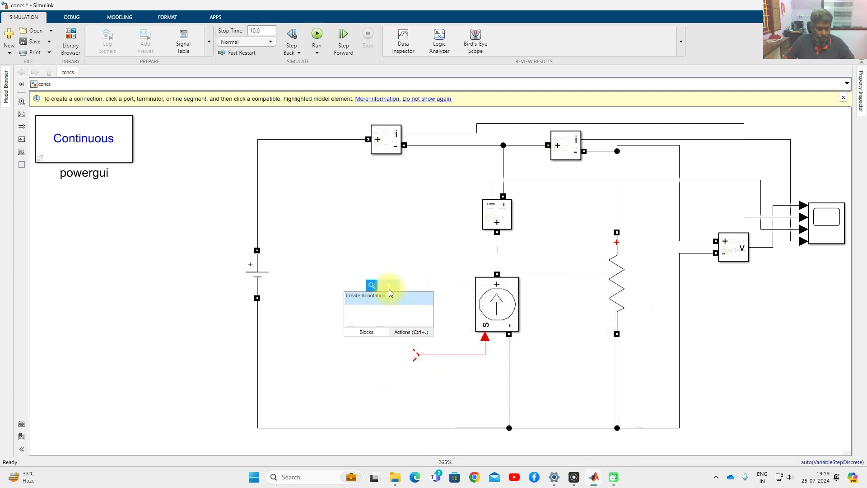
{"action": "type", "text": "step"}
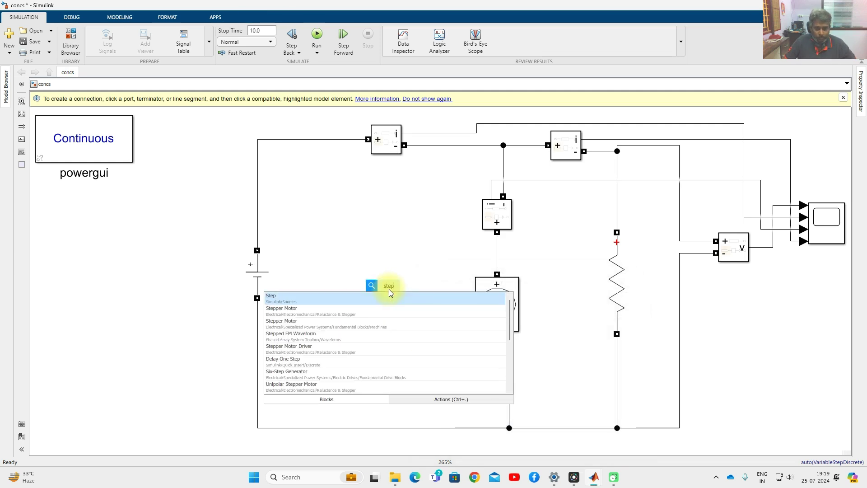
{"action": "left_click", "coordinate": [372, 298]}
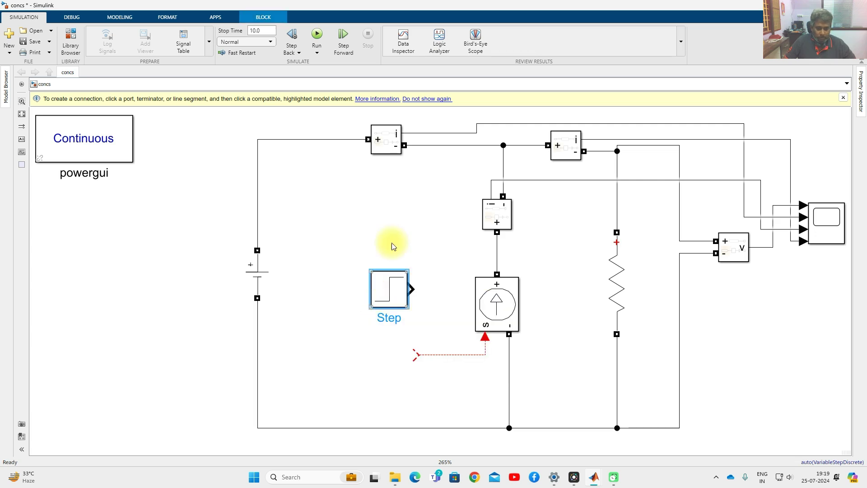
{"action": "left_click_drag", "start_coordinate": [384, 287], "coordinate": [399, 353]}
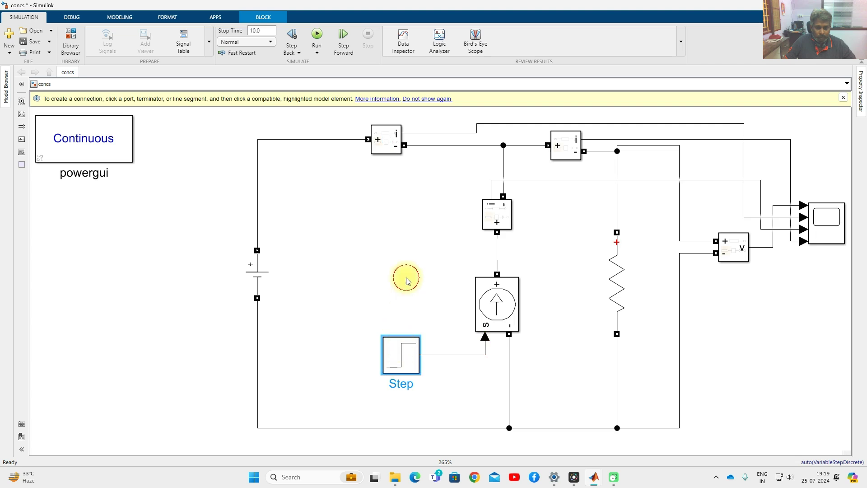
- Set the Step block's step time to 5, initial value to 1 and final value to 0.5
{"action": "left_click", "coordinate": [400, 352]}
{"action": "double_click", "coordinate": [400, 352]}
{"action": "left_click_drag", "start_coordinate": [463, 364], "coordinate": [220, 129]}
{"action": "type", "text": "5"}
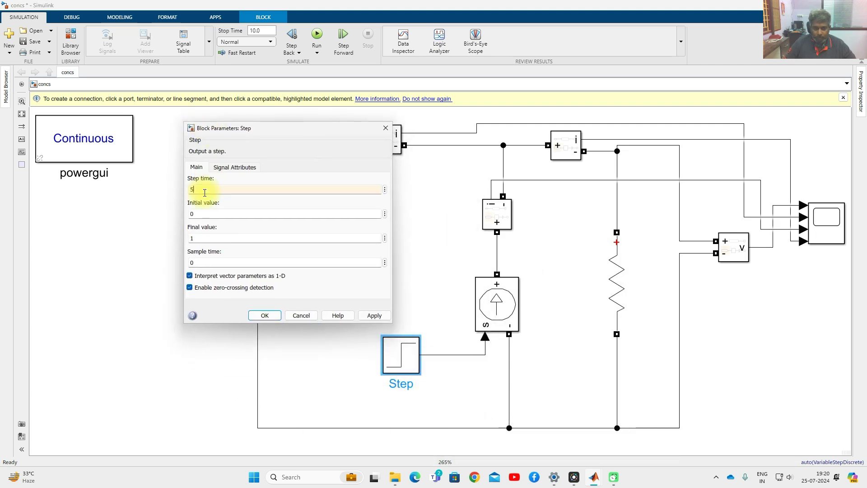
{"action": "double_click", "coordinate": [200, 212]}
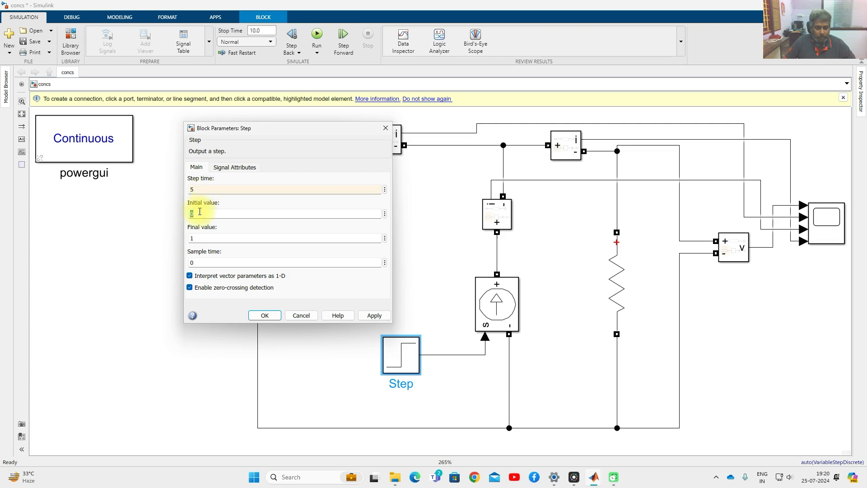
{"action": "type", "text": "1"}
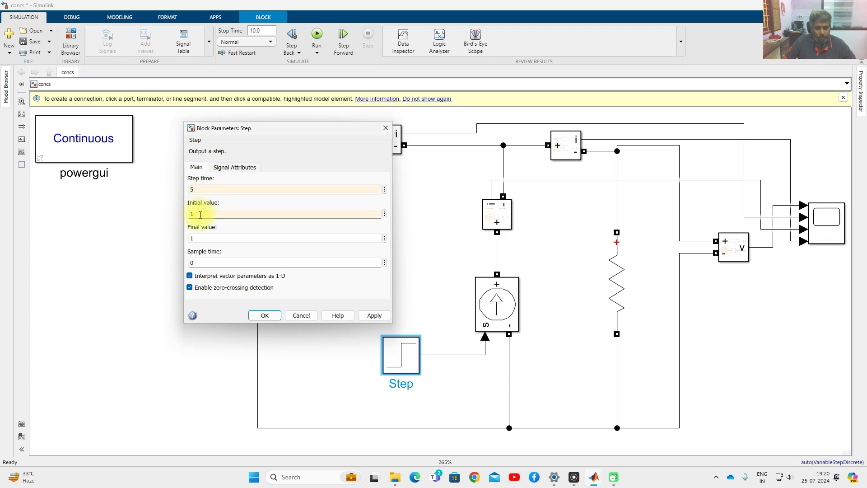
{"action": "double_click", "coordinate": [201, 236]}
{"action": "type", "text": "0.5"}
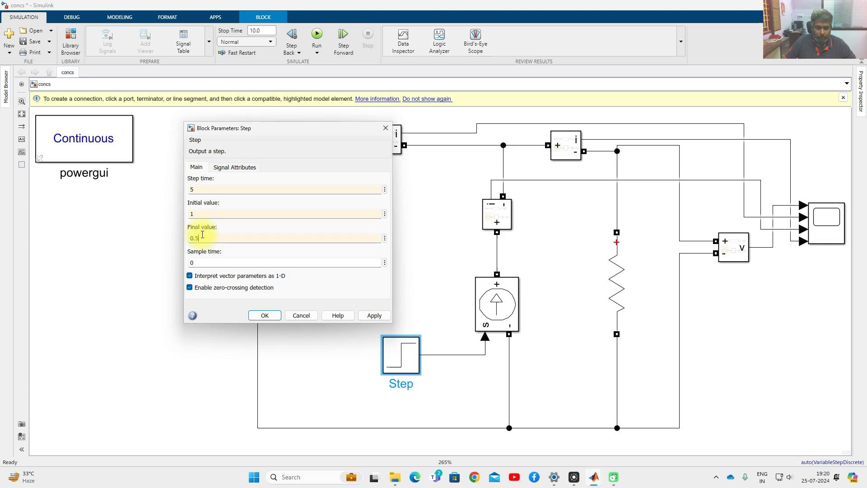
{"action": "left_click", "coordinate": [373, 316]}
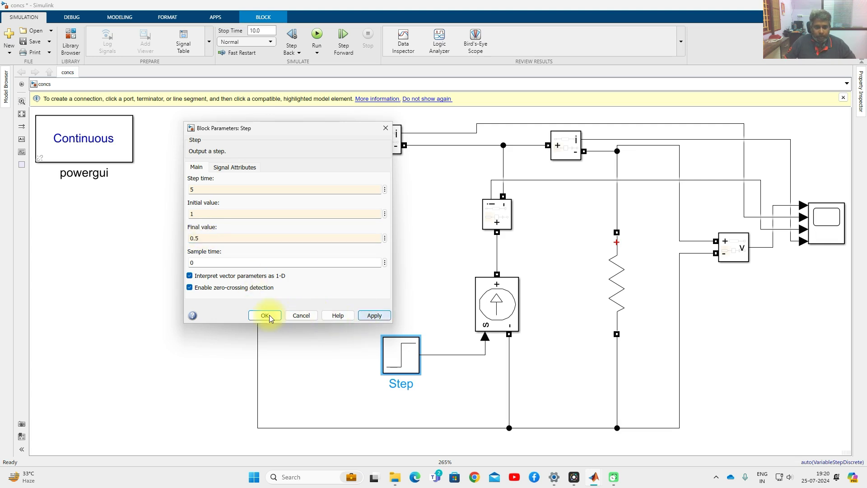
{"action": "left_click", "coordinate": [269, 316]}
- Run the simulation from the Scope and examine how the branch currents respond to the step input
{"action": "double_click", "coordinate": [817, 223]}
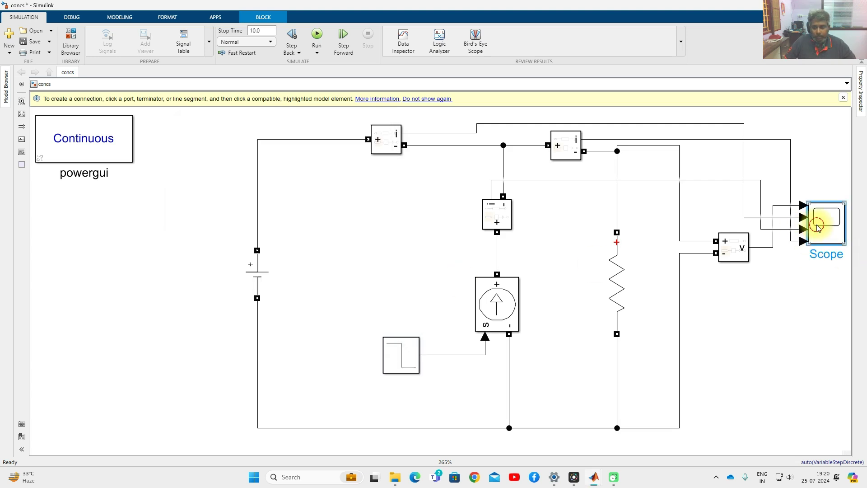
{"action": "left_click", "coordinate": [321, 77]}
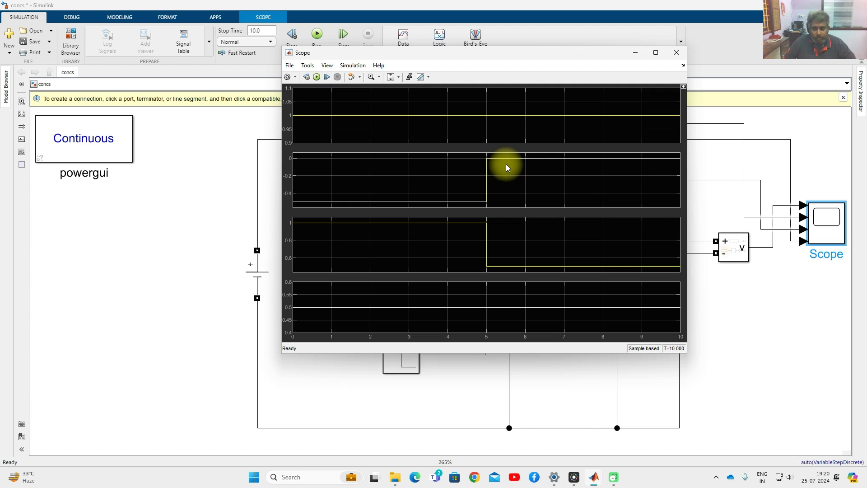
- Replace the Step block with a Sine Wave block feeding the Controlled Current Source's control input
{"action": "left_click", "coordinate": [402, 363]}
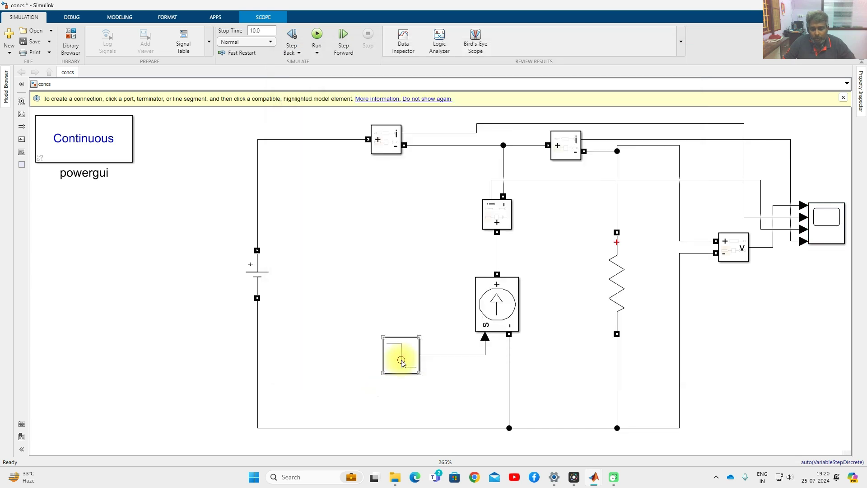
{"action": "key", "text": "Delete"}
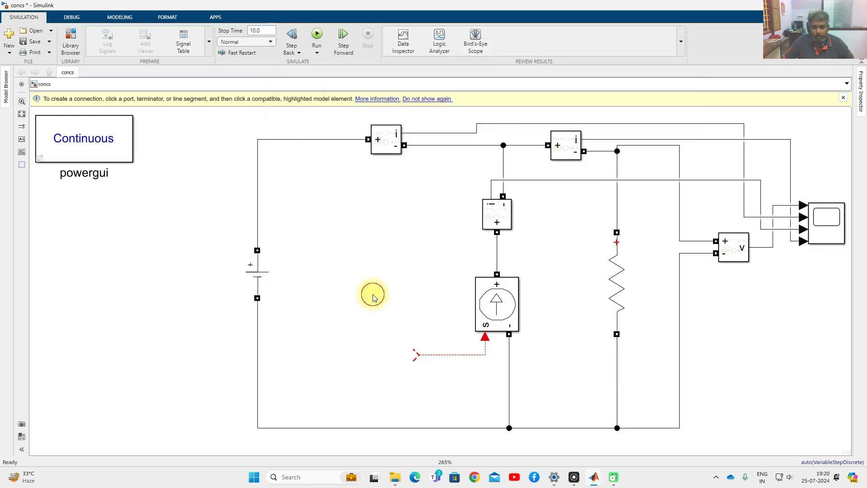
{"action": "double_click", "coordinate": [343, 295]}
{"action": "type", "text": "sine"}
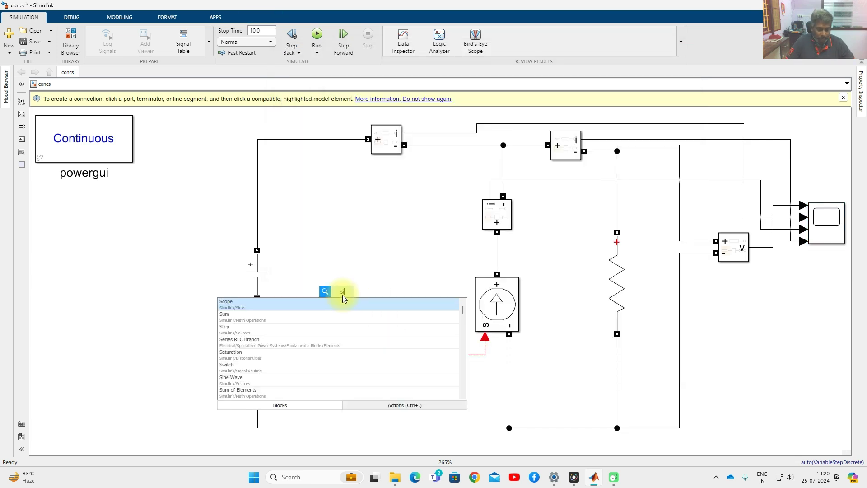
{"action": "left_click", "coordinate": [256, 316]}
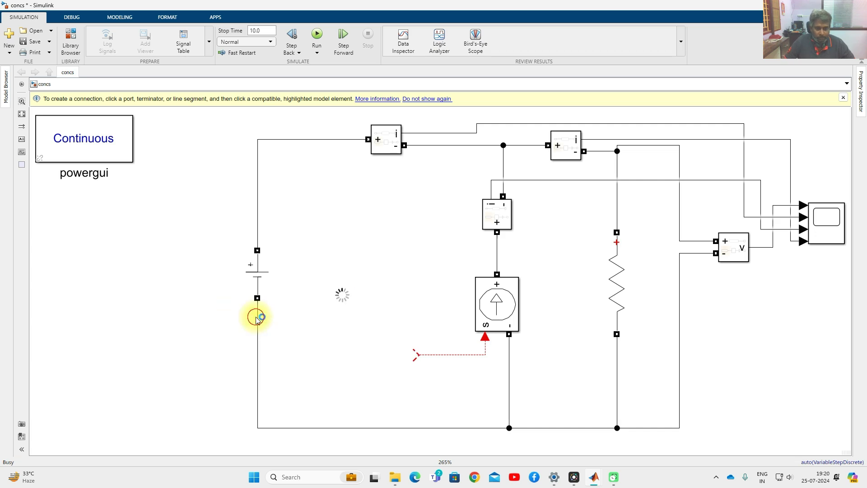
{"action": "left_click_drag", "start_coordinate": [339, 298], "coordinate": [403, 358]}
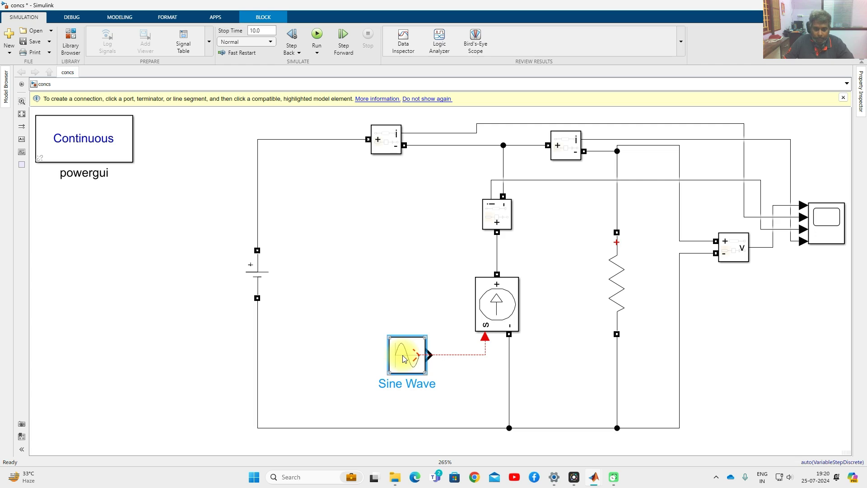
- Set the Sine Wave block's frequency to 2*pi*1 rad/sec and its sample time to 1e-4
{"action": "double_click", "coordinate": [403, 357]}
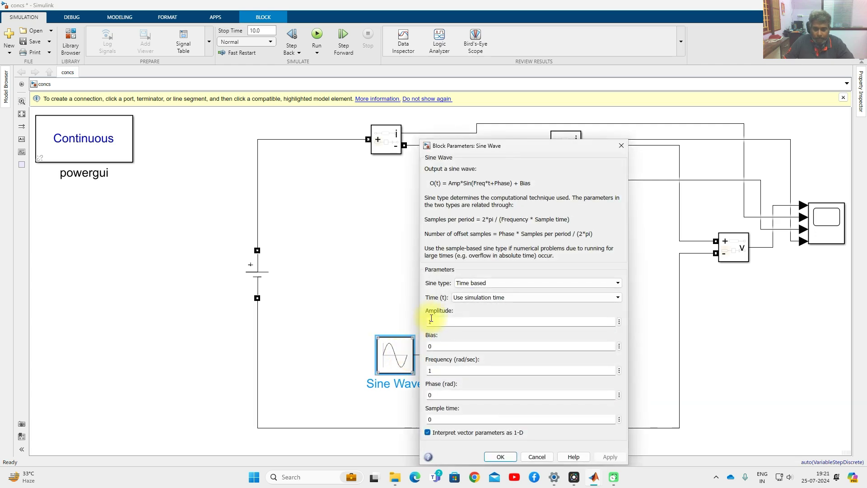
{"action": "double_click", "coordinate": [441, 366]}
{"action": "type", "text": "2*pi*1"}
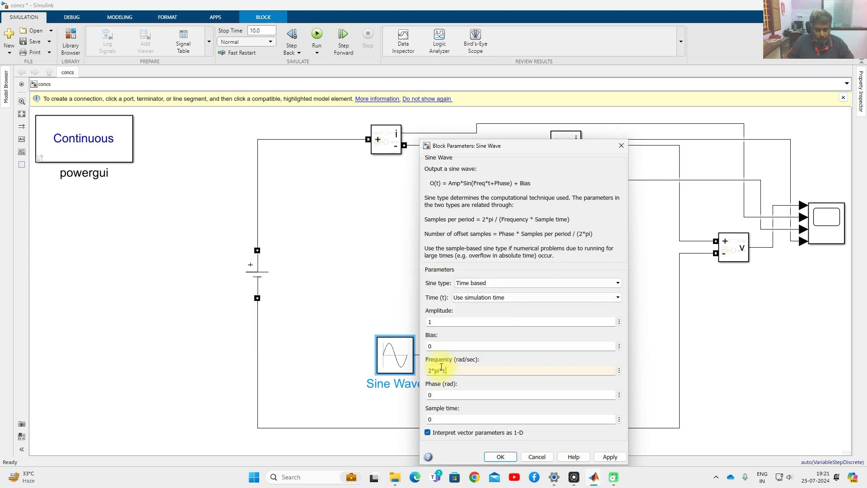
{"action": "double_click", "coordinate": [451, 419]}
{"action": "type", "text": "1e-4"}
{"action": "key", "text": "Return"}
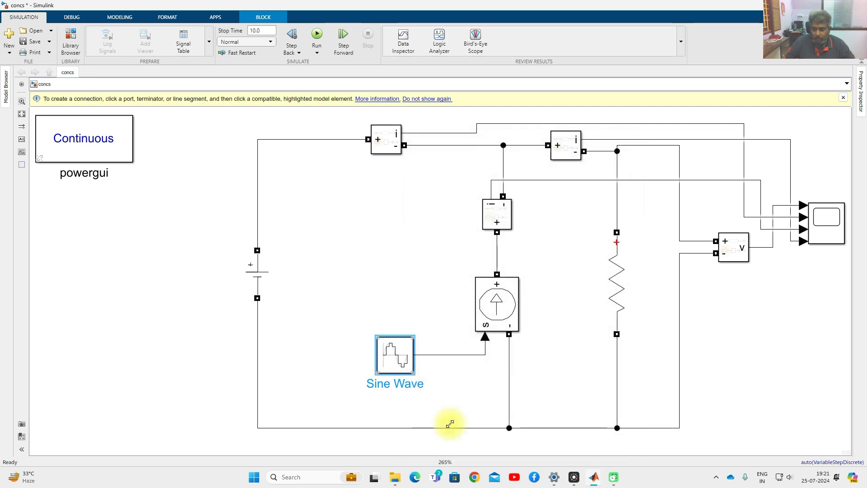
- Run the simulation from the Scope with the sine input and scale the axes to fit the waveforms
{"action": "left_click", "coordinate": [812, 240]}
{"action": "double_click", "coordinate": [811, 240]}
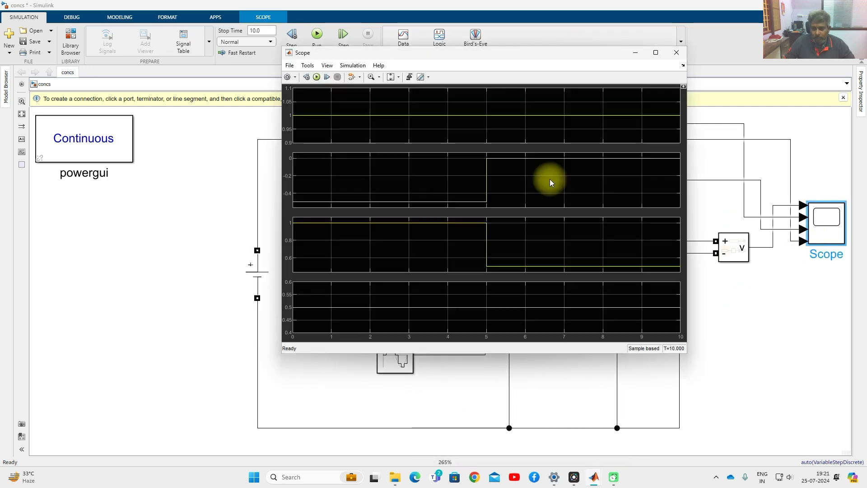
{"action": "left_click", "coordinate": [316, 77]}
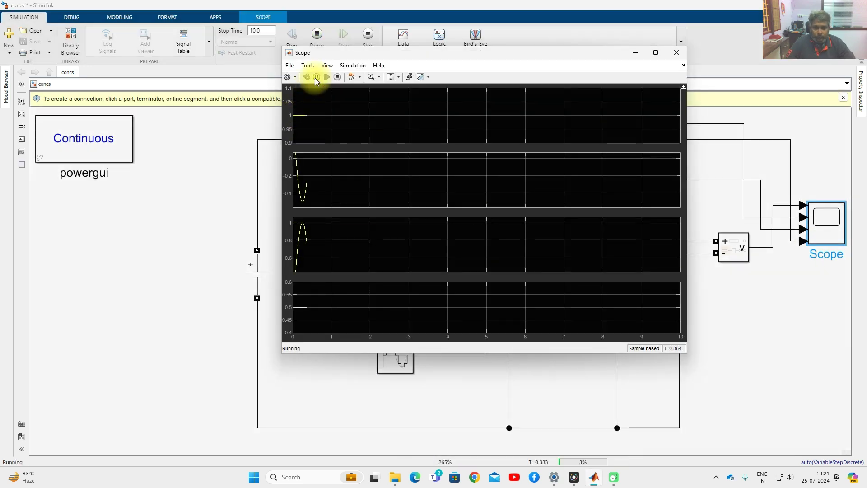
{"action": "left_click", "coordinate": [391, 77]}
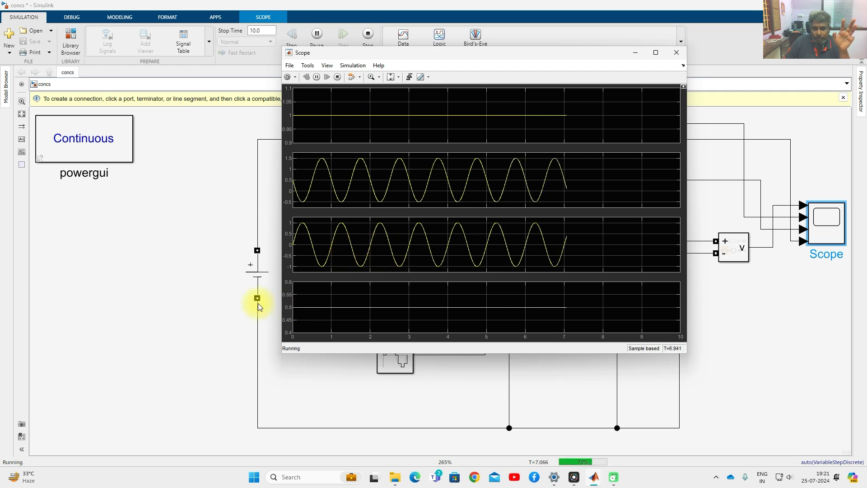
- Compare the Scope's sinusoidal source currents and constant load current with the battery and resistor branches of the circuit
{"action": "left_click", "coordinate": [241, 270]}
{"action": "left_click_drag", "start_coordinate": [231, 218], "coordinate": [282, 316]}
{"action": "left_click", "coordinate": [618, 277]}
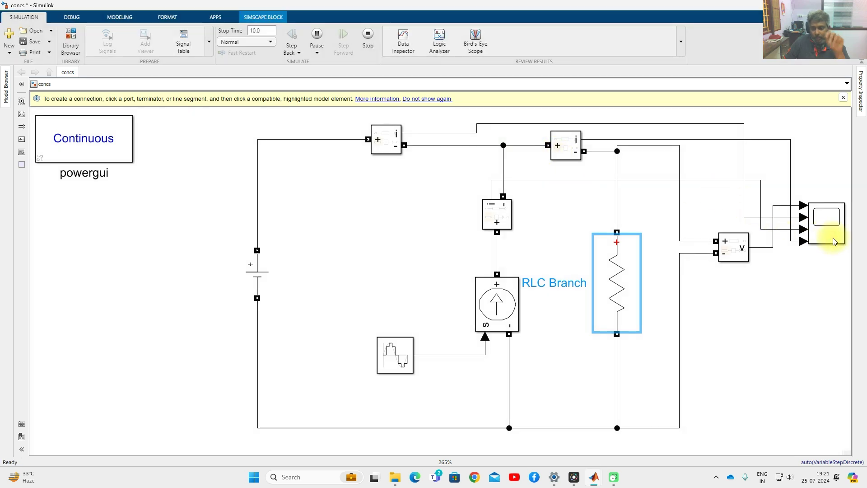
{"action": "left_click", "coordinate": [834, 240]}
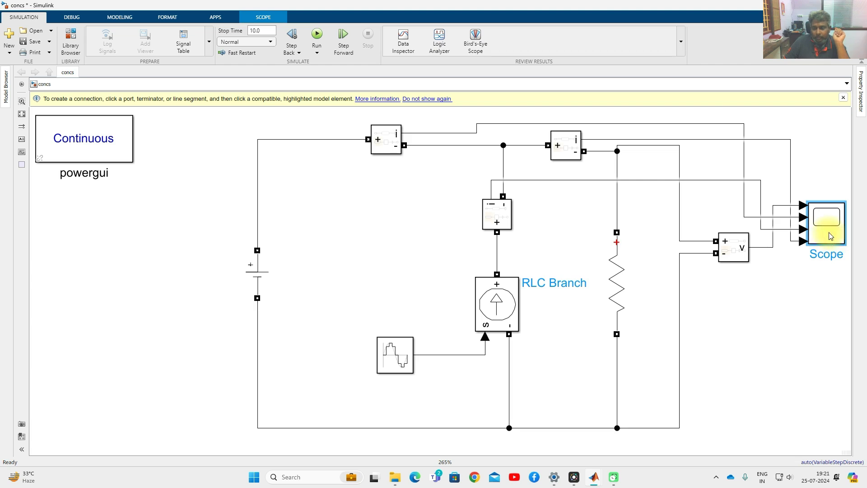
{"action": "left_click", "coordinate": [591, 472]}
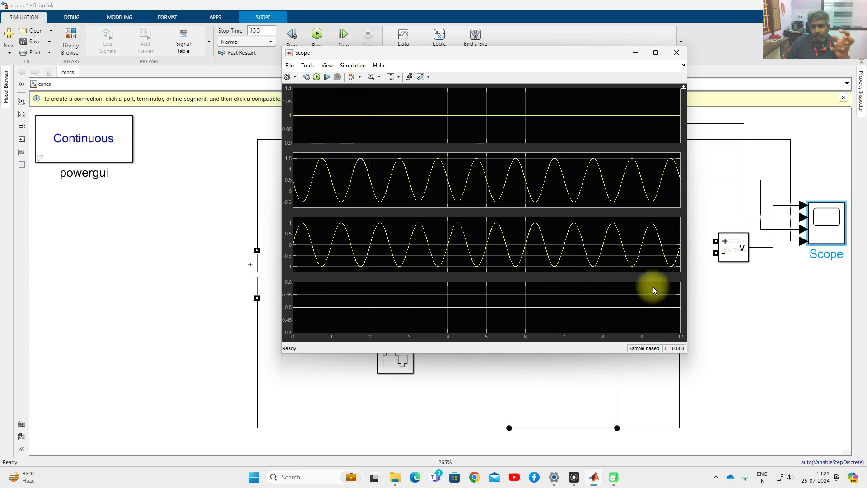
{"action": "left_click", "coordinate": [758, 308]}
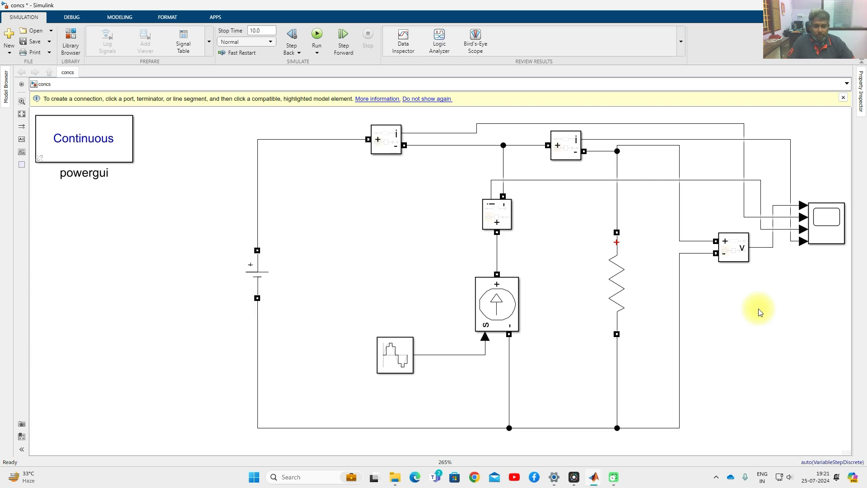